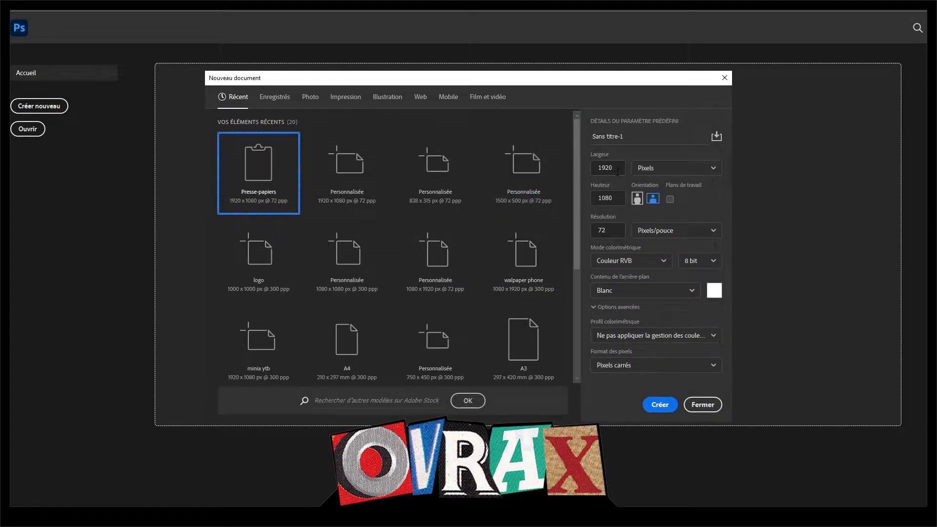
# Create a new 1920 × 1080 px document with a resolution of 300 pixels per inch.
pyautogui.click(619, 227)
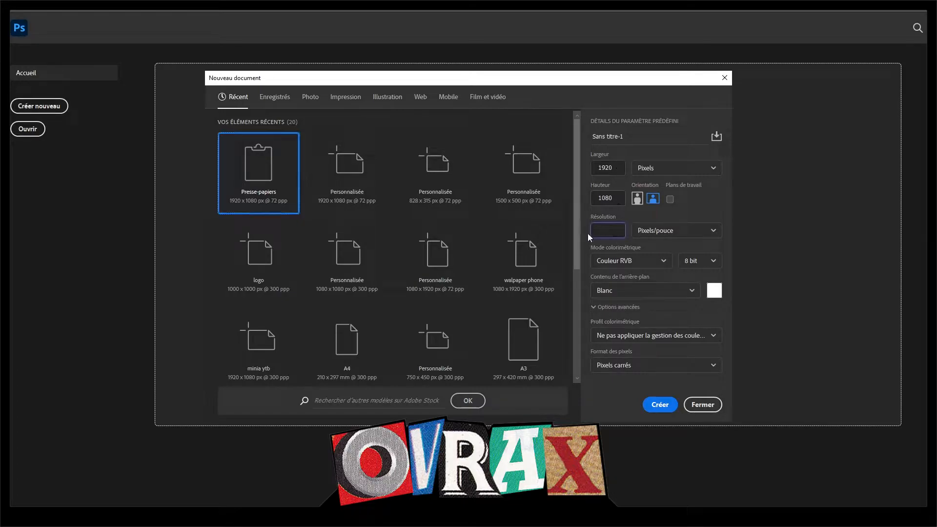
pyautogui.write('300')
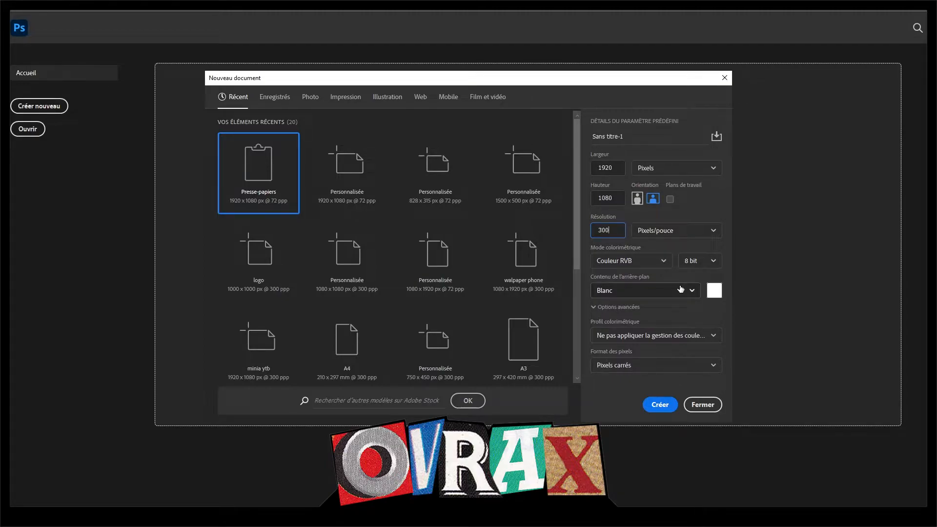
pyautogui.click(660, 405)
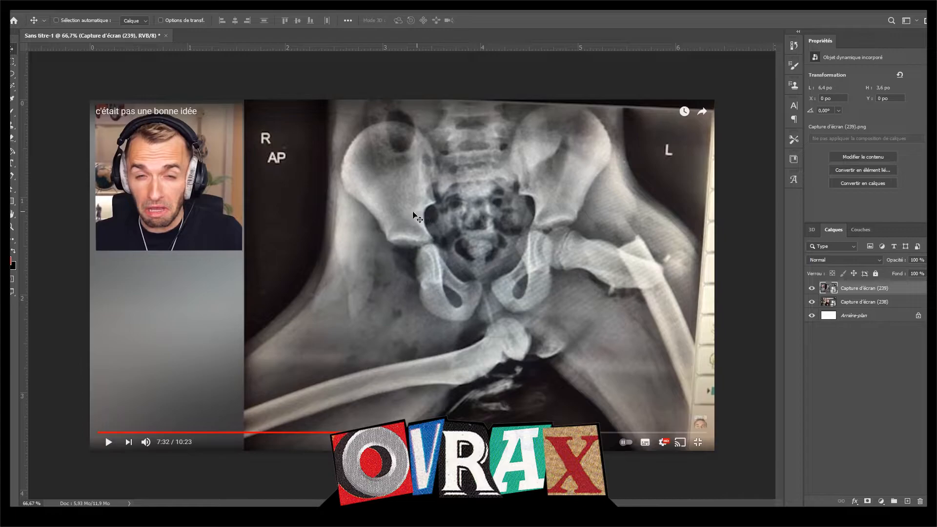
# Hide the layer Capture d'écran (239), enlarge Capture d'écran (238) to about 10.34 × 5.82 in, and place the man in the canvas's left half.
pyautogui.click(812, 289)
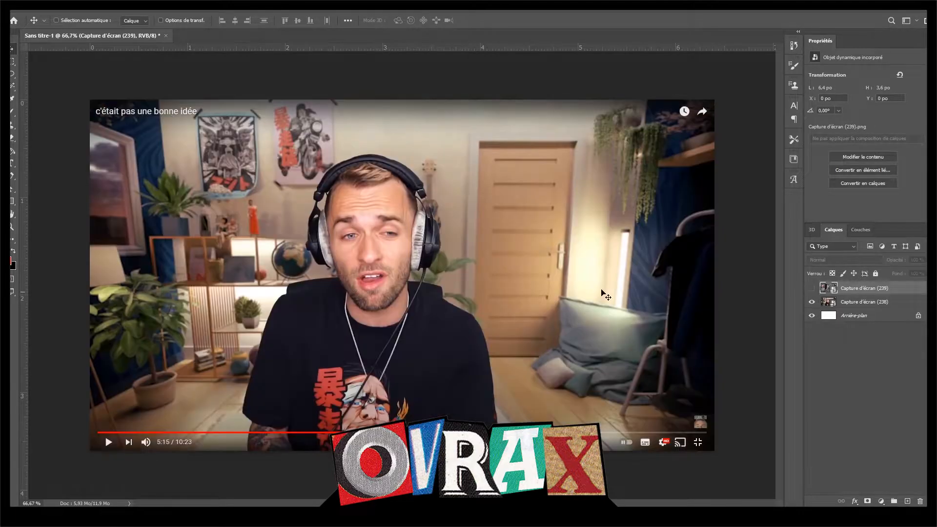
pyautogui.click(879, 303)
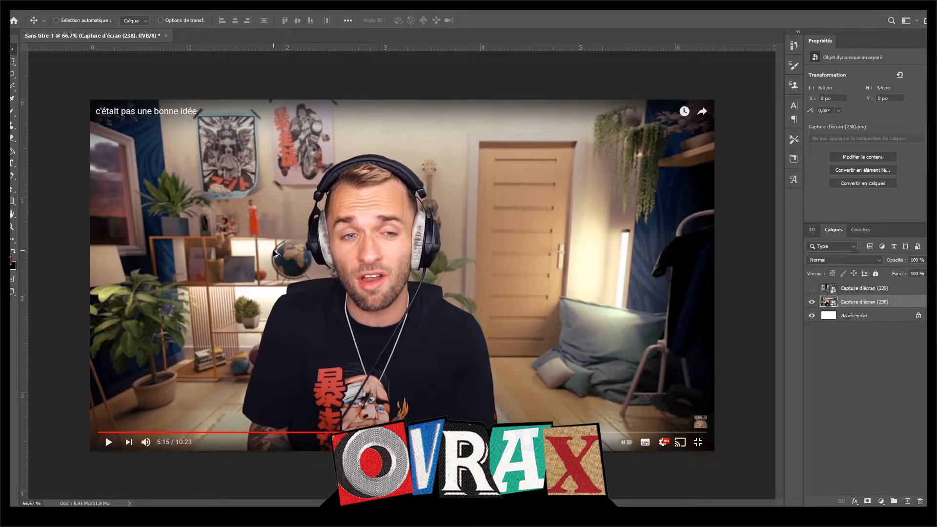
pyautogui.hotkey('ctrl', '-')
pyautogui.hotkey('ctrl', 't')
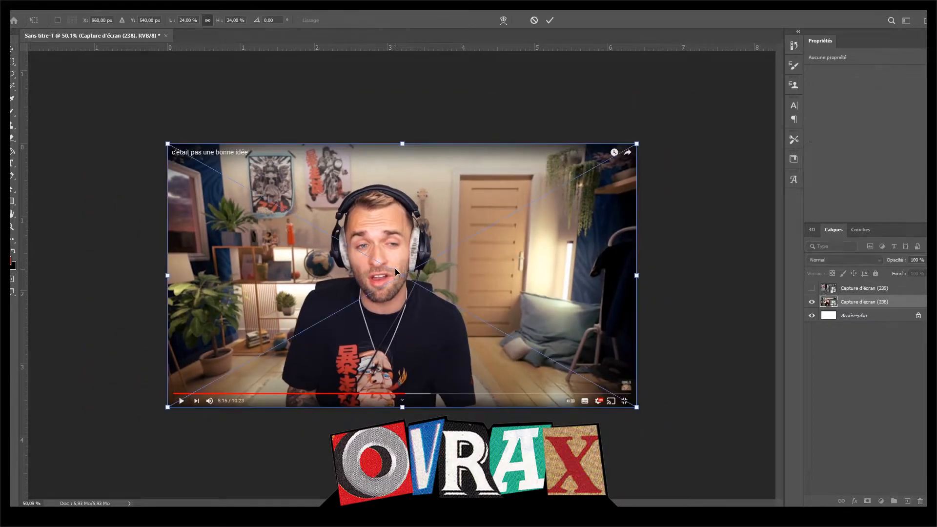
pyautogui.moveTo(636, 277); pyautogui.dragTo(813, 276)
pyautogui.moveTo(691, 319); pyautogui.dragTo(537, 304)
pyautogui.moveTo(662, 269); pyautogui.dragTo(775, 272)
pyautogui.moveTo(693, 276); pyautogui.dragTo(636, 289)
pyautogui.press('Return')
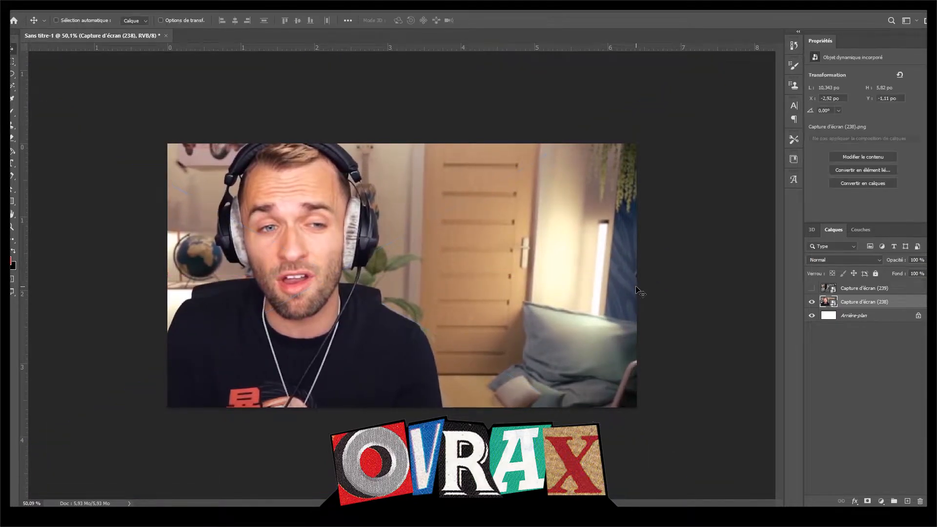
# Nudge the portrait layer down and right to about X -2.84 in, Y -1.06 in.
pyautogui.press('Down')
pyautogui.press('Down')
pyautogui.press('Down')
pyautogui.press('Down')
pyautogui.press('Down')
pyautogui.press('Down')
pyautogui.press('Down')
pyautogui.press('Down')
pyautogui.press('Down')
pyautogui.press('Down')
pyautogui.press('Down')
pyautogui.press('Down')
pyautogui.press('Down')
pyautogui.press('Down')
pyautogui.press('Down')
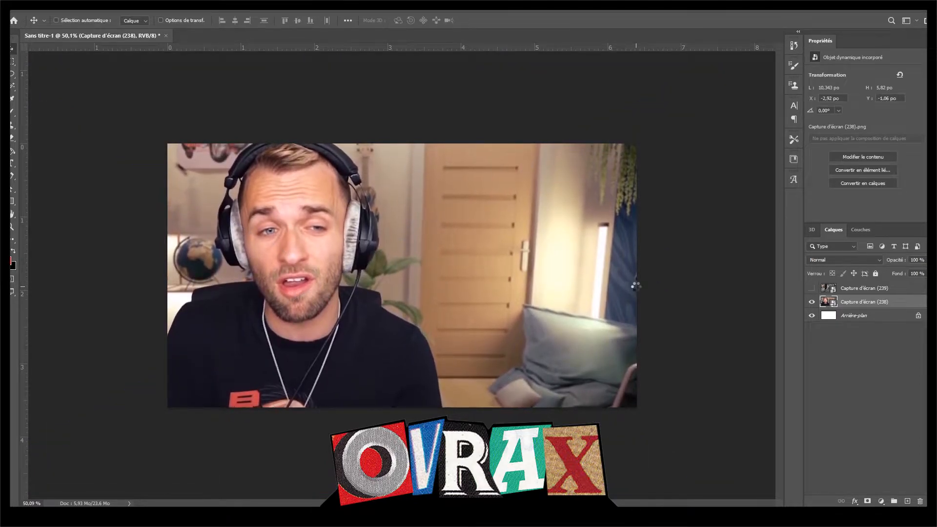
pyautogui.press('Right')
pyautogui.press('Right')
pyautogui.press('Right')
pyautogui.press('Right')
pyautogui.press('Right')
pyautogui.press('Right')
pyautogui.press('Right')
pyautogui.press('Right')
pyautogui.press('Right')
pyautogui.press('Right')
pyautogui.press('Right')
pyautogui.press('Right')
pyautogui.press('Right')
pyautogui.press('Right')
pyautogui.press('Right')
pyautogui.press('Right')
pyautogui.press('Right')
pyautogui.press('Right')
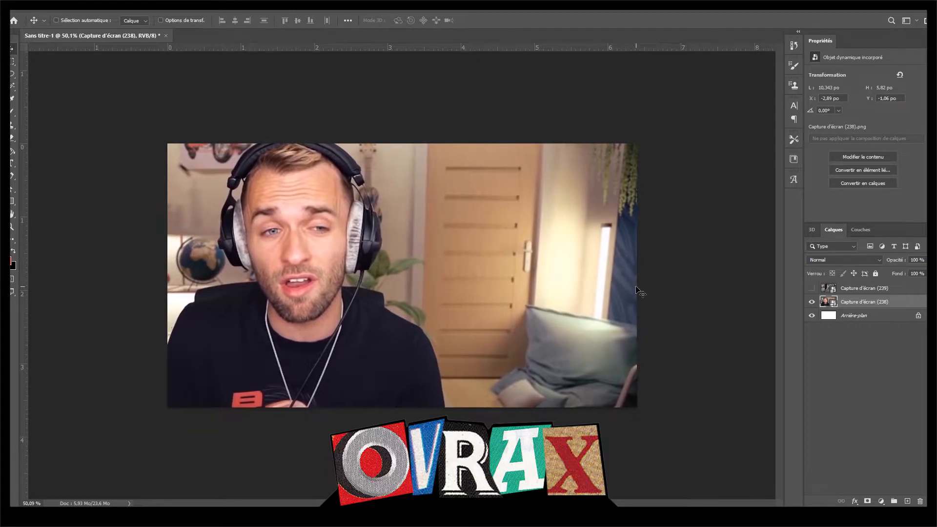
pyautogui.press('Right')
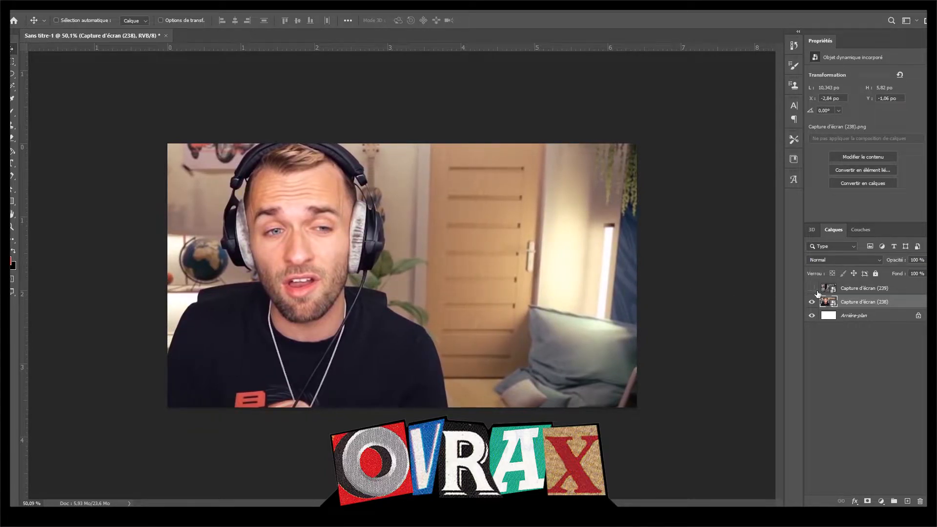
# Show the X-ray layer again, enlarge it to about 8.77 × 4.94 in, and shift it so the pelvis fills the canvas's right half.
pyautogui.click(812, 288)
pyautogui.click(891, 293)
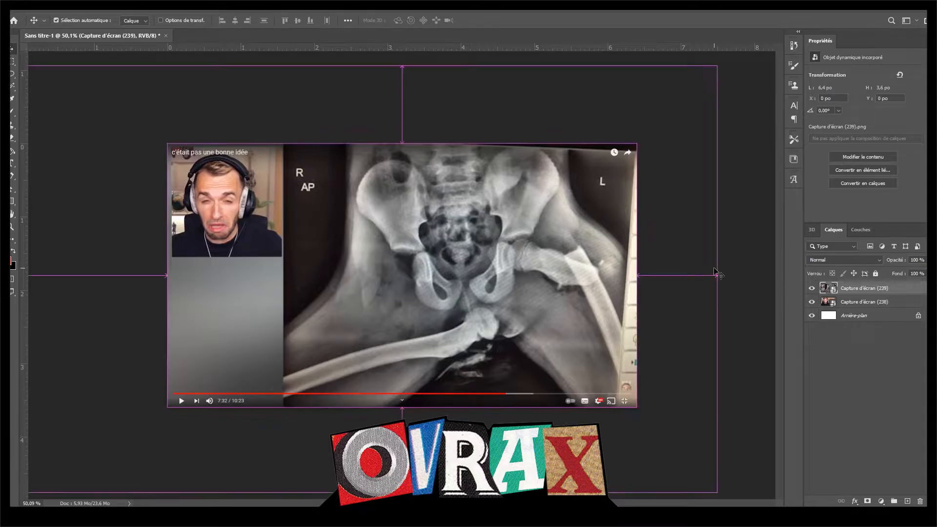
pyautogui.hotkey('ctrl', 't')
pyautogui.scroll(-2, 229, 268)
pyautogui.moveTo(259, 275); pyautogui.dragTo(144, 274)
pyautogui.moveTo(294, 275); pyautogui.dragTo(412, 274)
pyautogui.press('Return')
pyautogui.scroll(5, 452, 279)
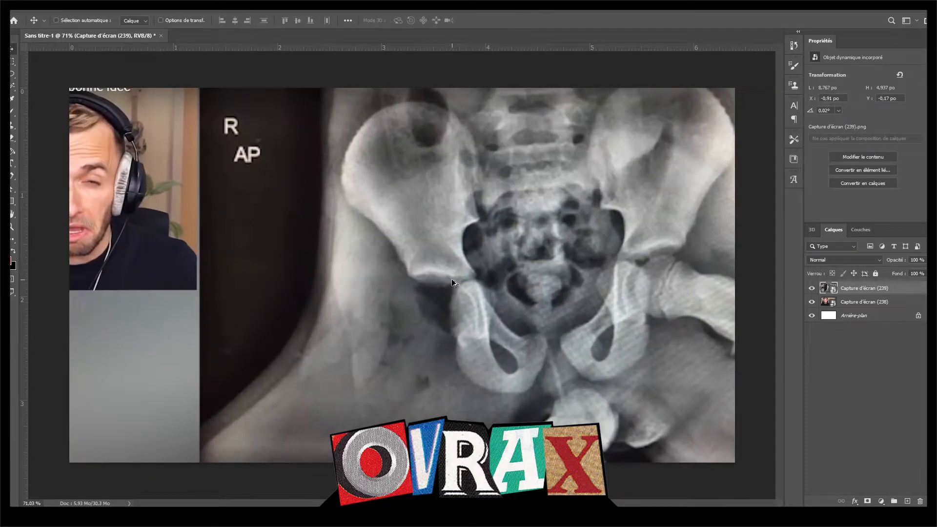
pyautogui.scroll(-1, 412, 292)
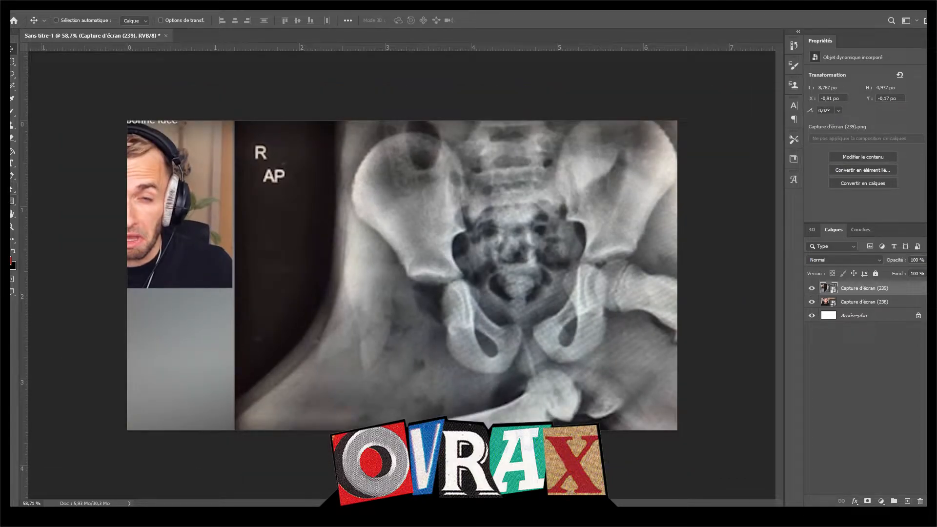
# Draw a white, outline-free vertical rectangle about 51 × 1275 px near the canvas's middle, extending past its upper and lower edges.
pyautogui.rightClick(12, 201)
pyautogui.click(55, 202)
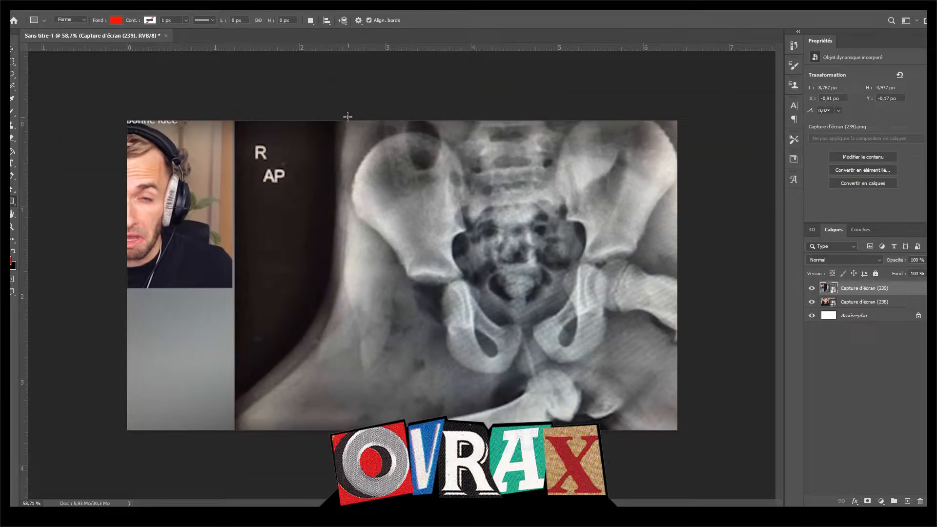
pyautogui.click(117, 20)
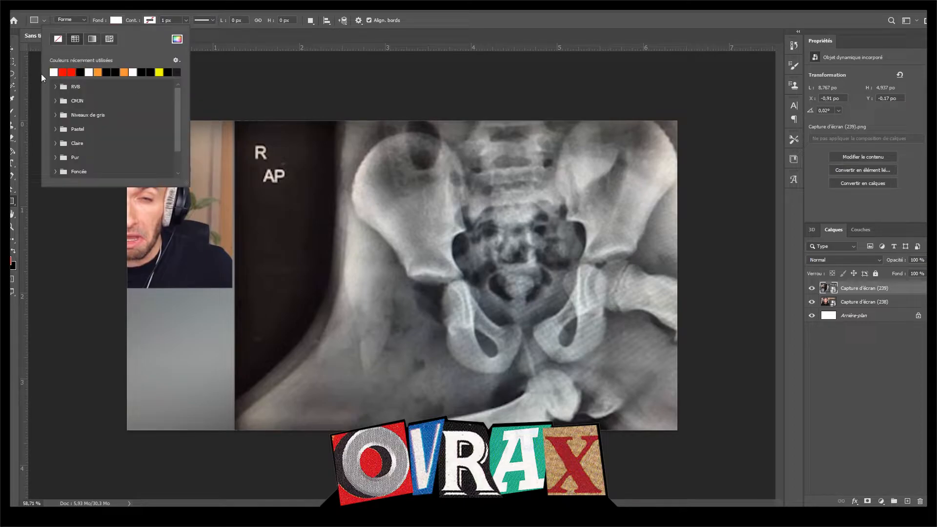
pyautogui.press('Escape')
pyautogui.press('v')
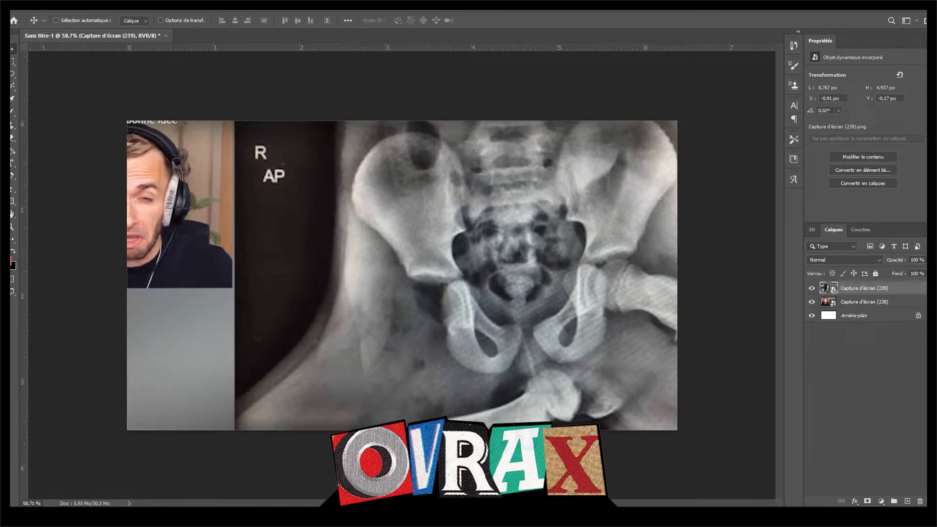
pyautogui.click(11, 204)
pyautogui.moveTo(326, 97); pyautogui.dragTo(340, 462)
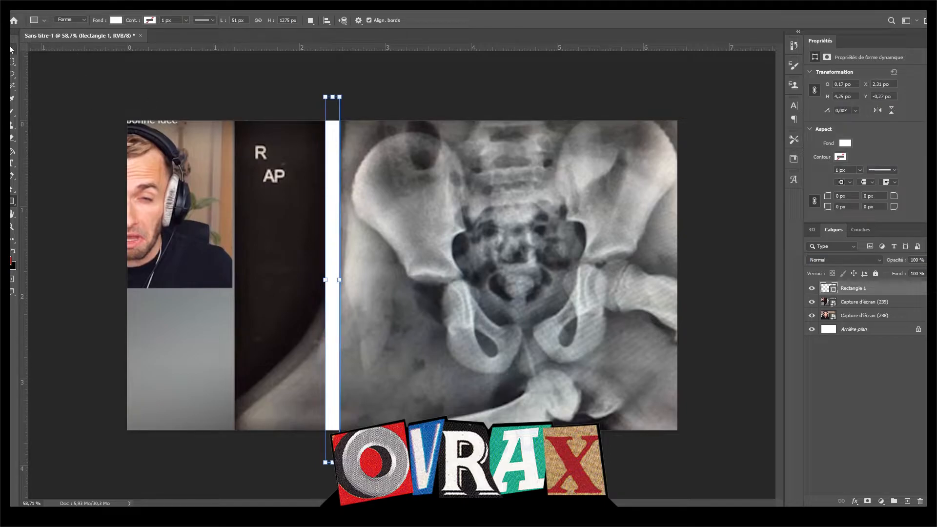
# Narrow the white rectangle to about 0.11 in and rotate it about 11.55° into a slanted divider between the two images.
pyautogui.hotkey('ctrl', 't')
pyautogui.moveTo(339, 278)
pyautogui.mouseDown()
pyautogui.moveTo(362, 282)
pyautogui.moveTo(335, 279)
pyautogui.mouseUp()
pyautogui.press('Return')
pyautogui.hotkey('ctrl', 't')
pyautogui.moveTo(341, 146); pyautogui.dragTo(418, 138)
pyautogui.press('Return')
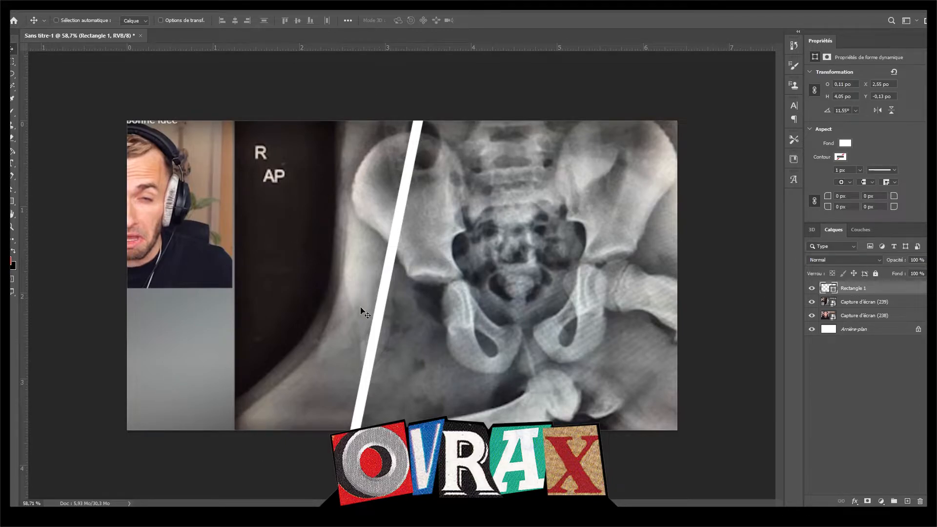
# Add a layer mask to Capture d'écran (239) and brush black over its left part to reveal the man's portrait.
pyautogui.click(868, 304)
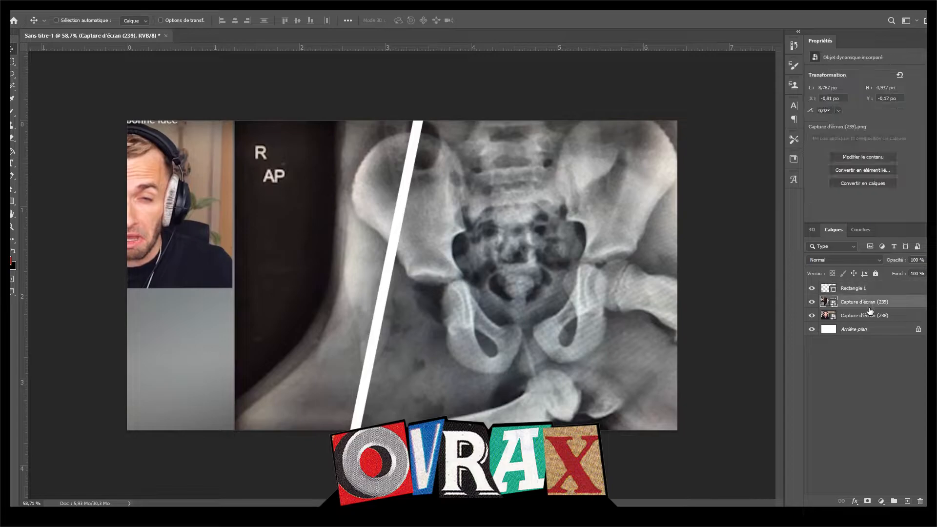
pyautogui.click(868, 501)
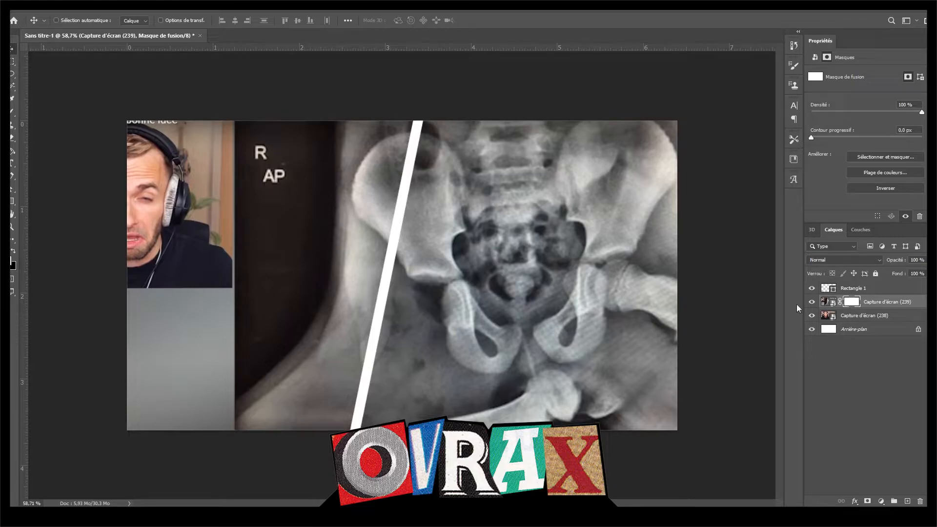
pyautogui.click(12, 114)
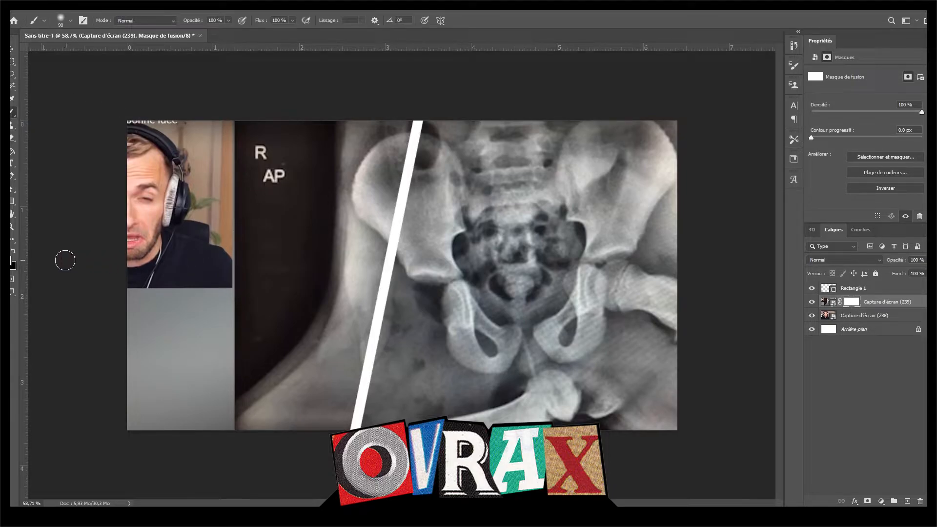
pyautogui.click(11, 263)
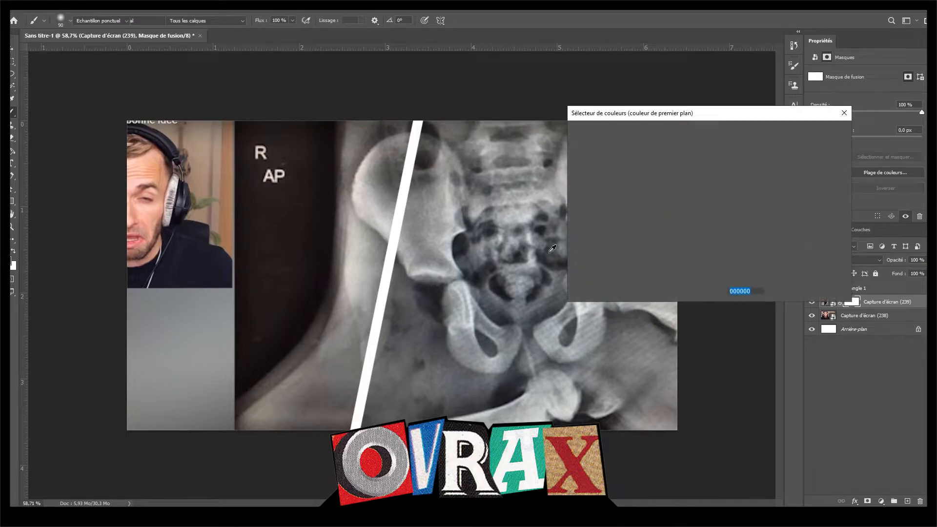
pyautogui.click(774, 134)
pyautogui.moveTo(224, 243); pyautogui.dragTo(276, 245)
pyautogui.moveTo(170, 147)
pyautogui.mouseDown()
pyautogui.moveTo(75, 408)
pyautogui.moveTo(100, 480)
pyautogui.moveTo(149, 466)
pyautogui.moveTo(243, 281)
pyautogui.moveTo(200, 435)
pyautogui.mouseUp()
pyautogui.moveTo(240, 387); pyautogui.dragTo(205, 397)
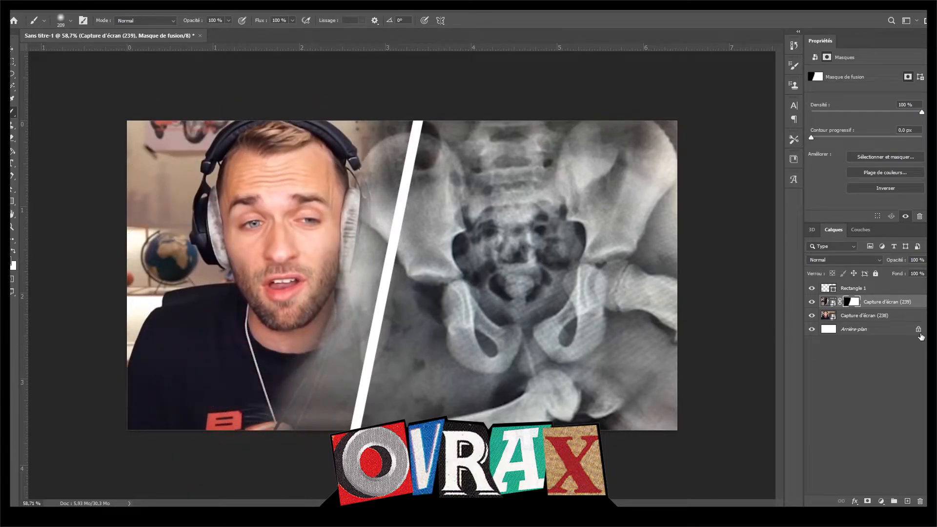
# Refine the X-ray's mask along the slanted divider, brushing black on the portrait side and white to restore the X-ray beyond it.
pyautogui.moveTo(368, 150)
pyautogui.mouseDown()
pyautogui.moveTo(350, 152)
pyautogui.moveTo(364, 152)
pyautogui.mouseUp()
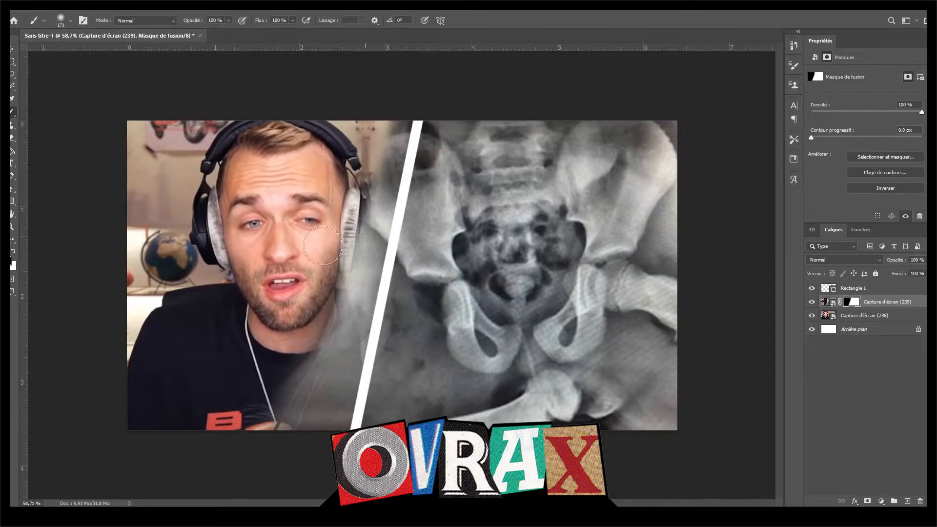
pyautogui.moveTo(273, 433)
pyautogui.mouseDown()
pyautogui.moveTo(311, 390)
pyautogui.moveTo(308, 443)
pyautogui.moveTo(331, 393)
pyautogui.moveTo(321, 428)
pyautogui.moveTo(391, 113)
pyautogui.moveTo(517, 310)
pyautogui.mouseUp()
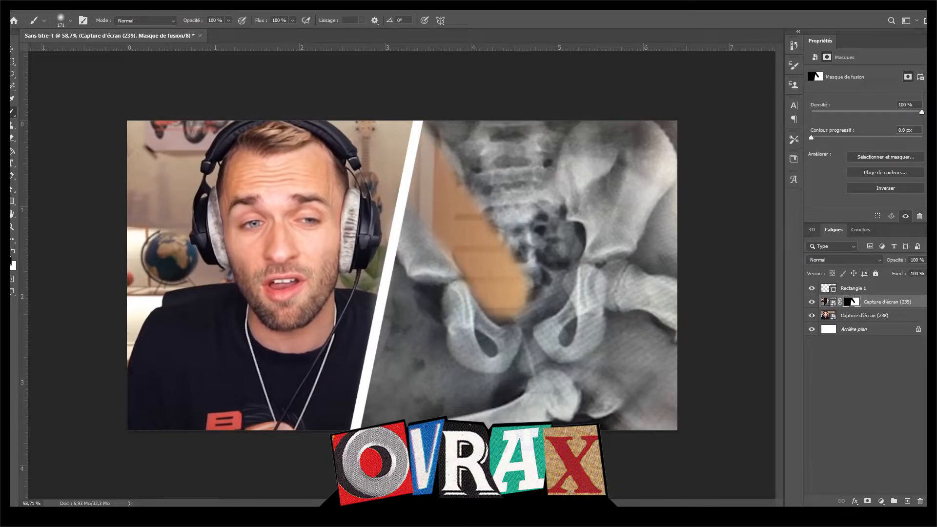
pyautogui.moveTo(517, 313)
pyautogui.mouseDown()
pyautogui.moveTo(491, 273)
pyautogui.moveTo(454, 168)
pyautogui.moveTo(422, 190)
pyautogui.moveTo(430, 146)
pyautogui.moveTo(459, 116)
pyautogui.mouseUp()
pyautogui.click(14, 251)
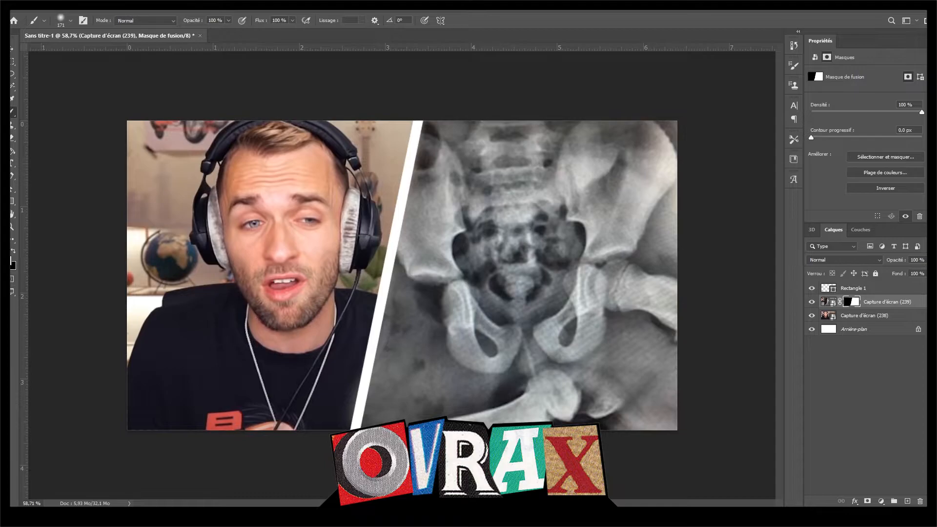
pyautogui.moveTo(342, 385); pyautogui.dragTo(327, 384)
pyautogui.scroll(-2, 314, 366)
pyautogui.scroll(2, 316, 362)
pyautogui.scroll(-1, 209, 313)
pyautogui.click(11, 50)
pyautogui.scroll(1, 398, 299)
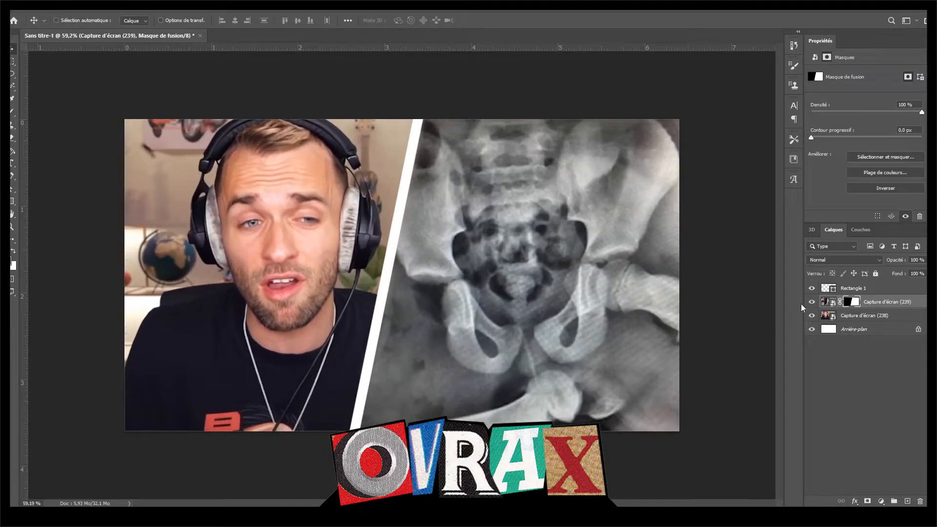
# Shift the layer Capture d'écran (238) left to about X -3.1 in to centre the man within his half.
pyautogui.click(906, 316)
pyautogui.hotkey('ctrl', 't')
pyautogui.moveTo(450, 301); pyautogui.dragTo(426, 300)
pyautogui.press('Return')
pyautogui.scroll(-4, 387, 351)
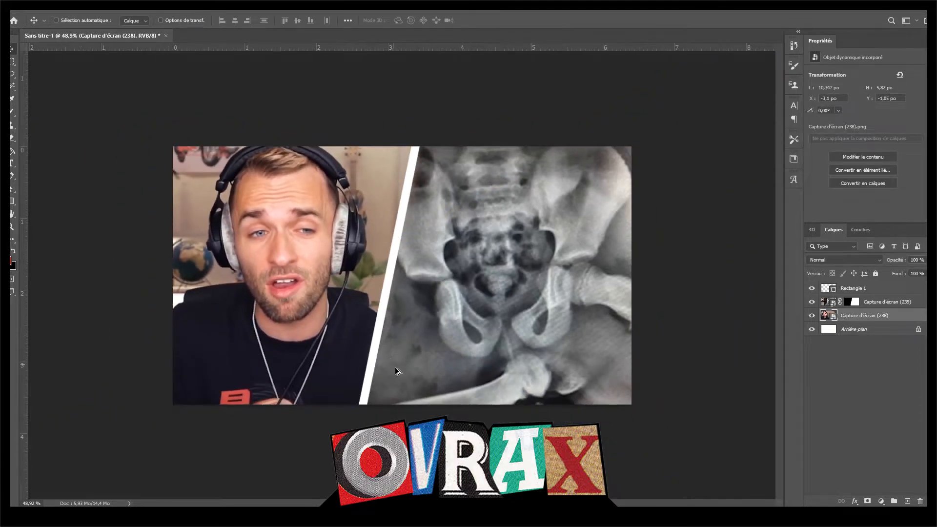
pyautogui.scroll(5, 422, 409)
pyautogui.scroll(-1, 421, 409)
pyautogui.scroll(1, 422, 409)
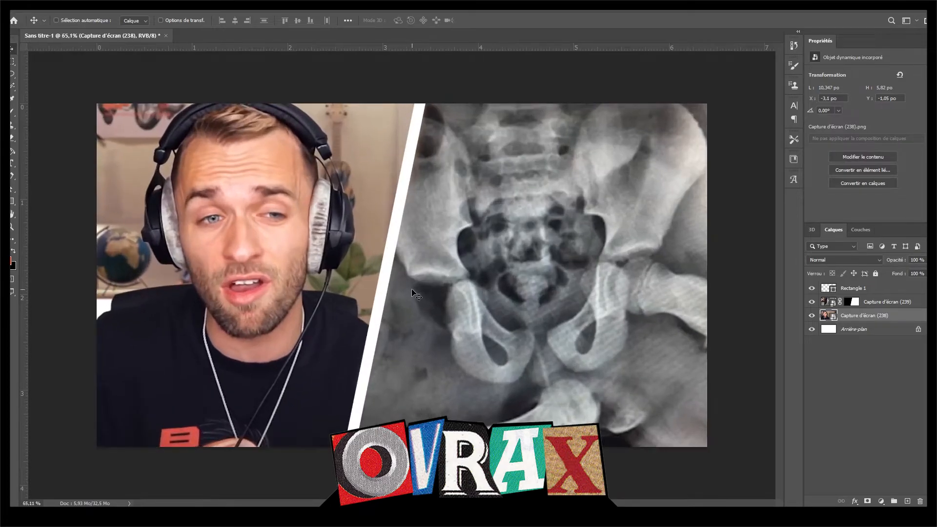
pyautogui.scroll(-2, 411, 288)
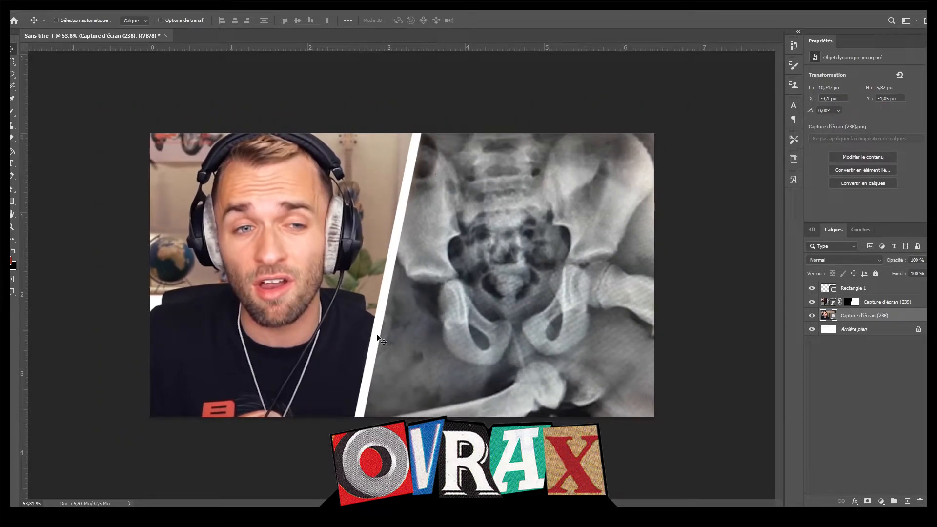
# Apply the saved red glow layer style, with inner and outer glow, to Rectangle 1.
pyautogui.click(895, 289)
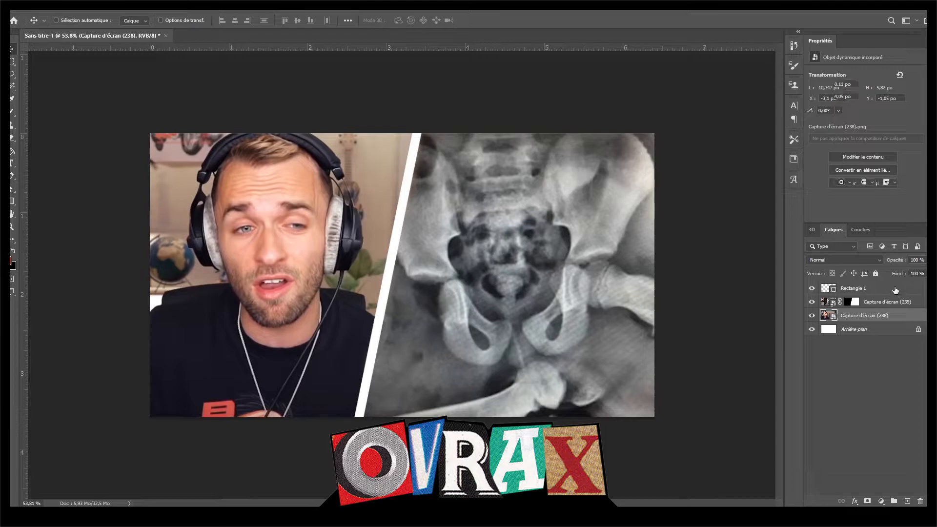
pyautogui.click(812, 288)
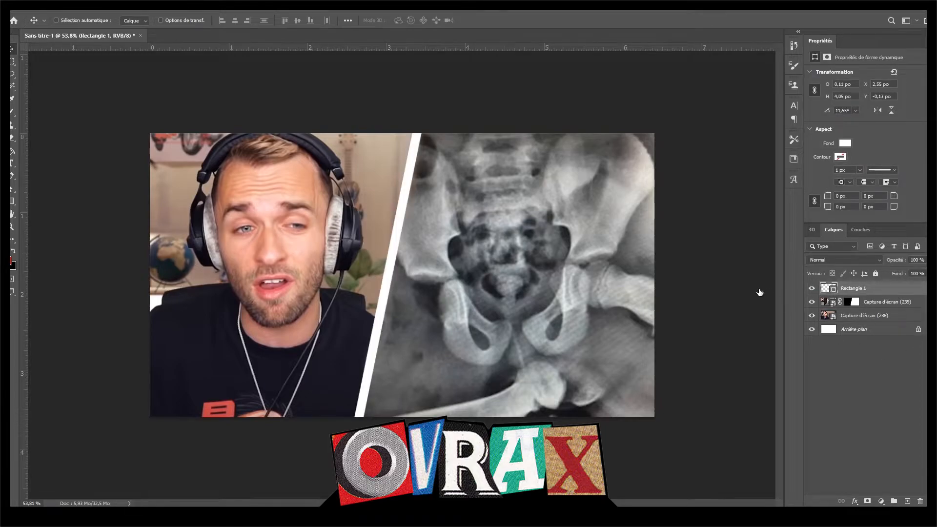
pyautogui.click(806, 83)
pyautogui.rightClick(891, 295)
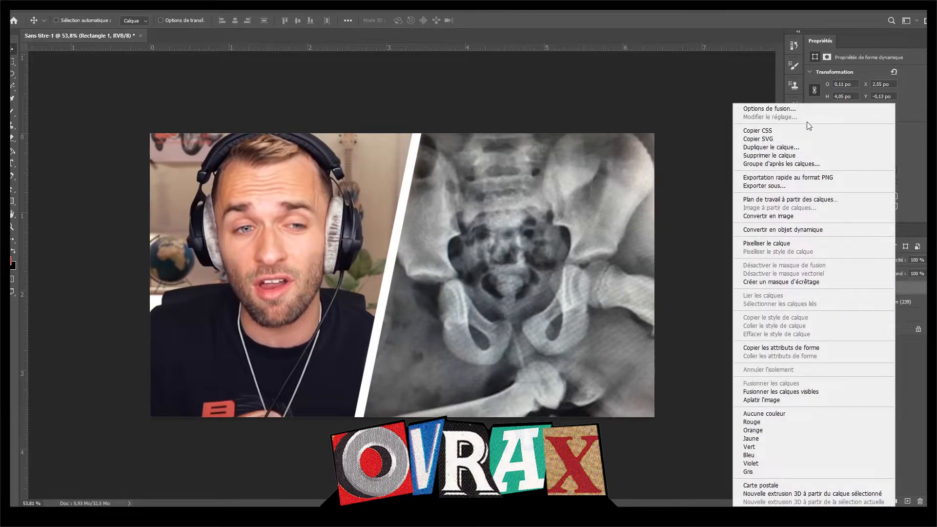
pyautogui.click(798, 111)
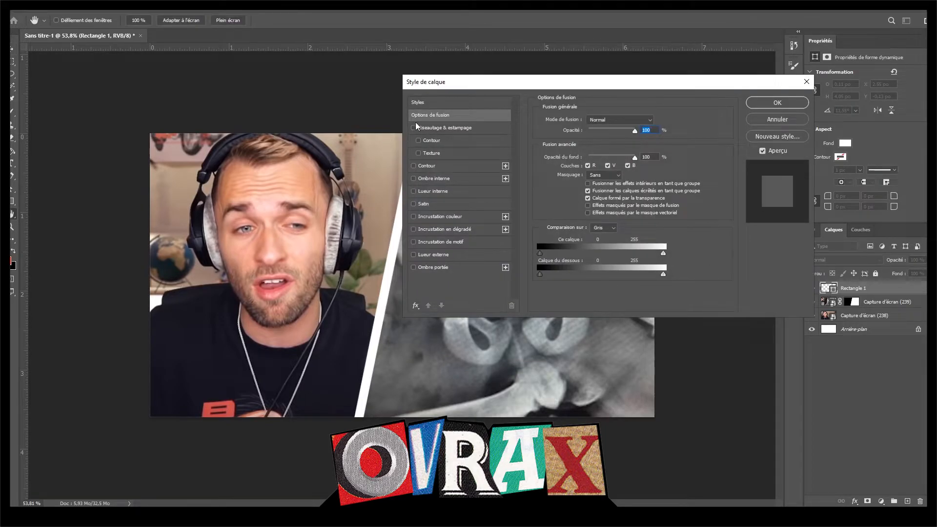
pyautogui.click(424, 103)
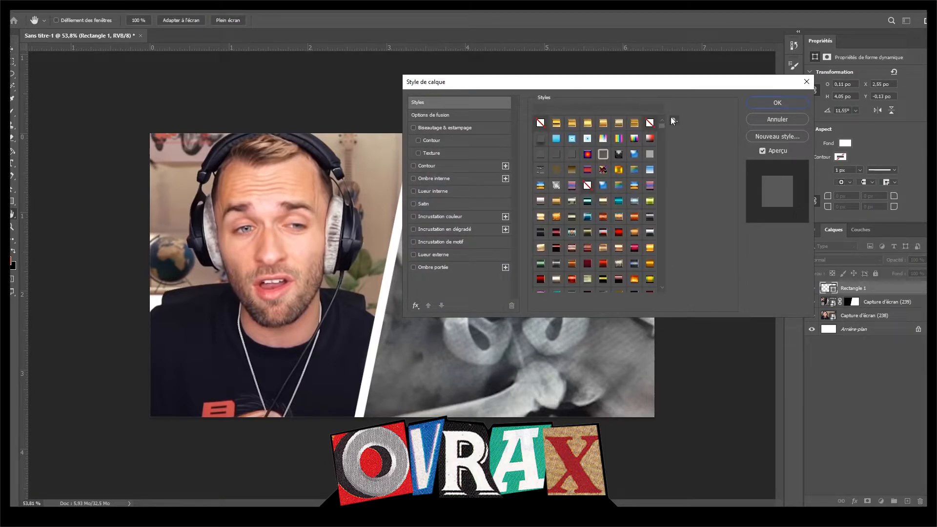
pyautogui.moveTo(661, 127); pyautogui.dragTo(655, 285)
pyautogui.click(540, 284)
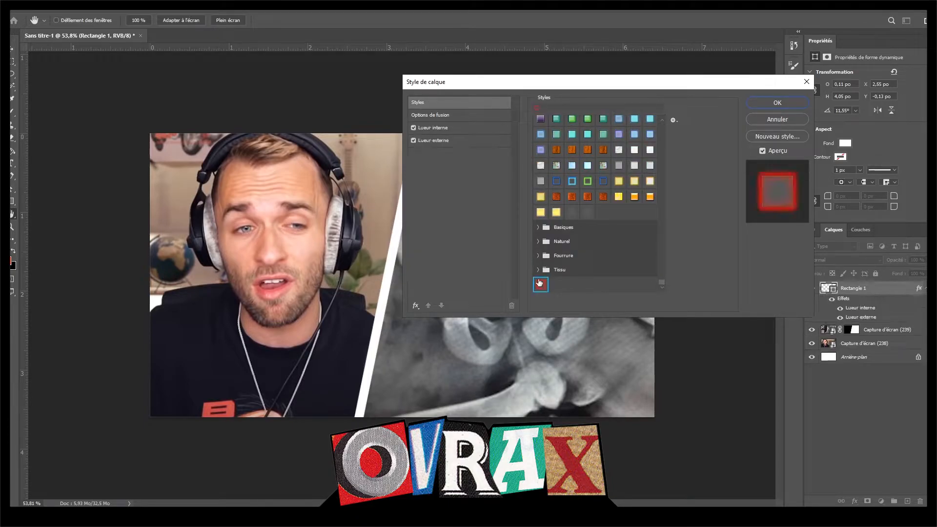
pyautogui.moveTo(479, 88); pyautogui.dragTo(518, 77)
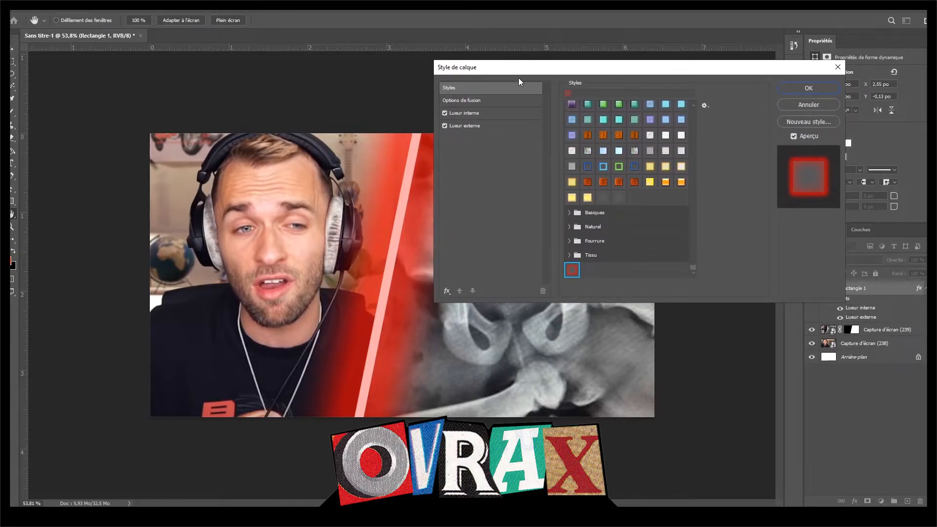
# Set the divider's inner glow opacity to 18% and its outer glow size to 174 px, and apply the style.
pyautogui.click(476, 113)
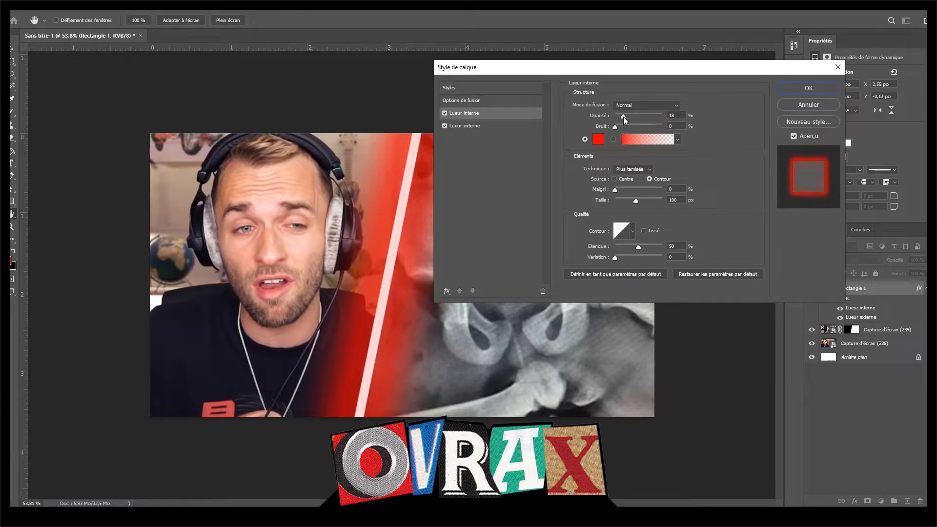
pyautogui.click(623, 116)
pyautogui.click(478, 125)
pyautogui.moveTo(560, 68); pyautogui.dragTo(625, 73)
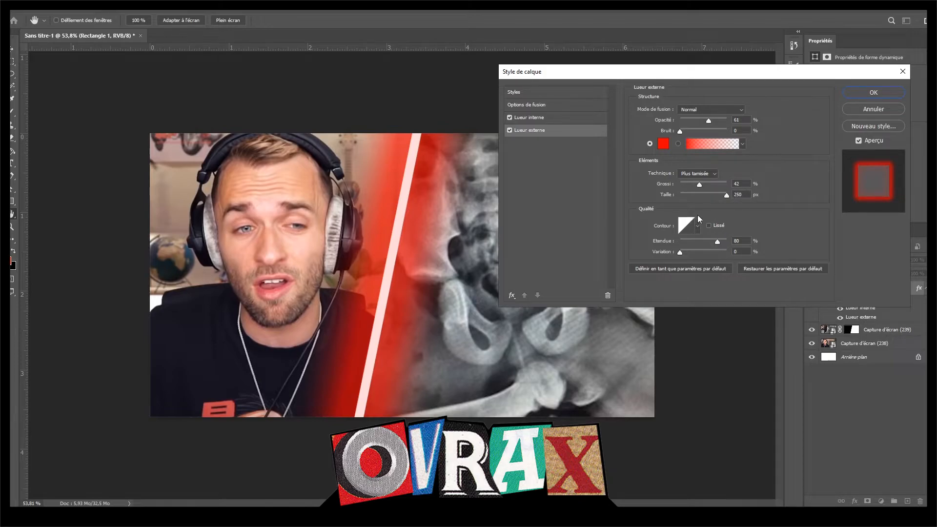
pyautogui.moveTo(716, 196); pyautogui.dragTo(713, 195)
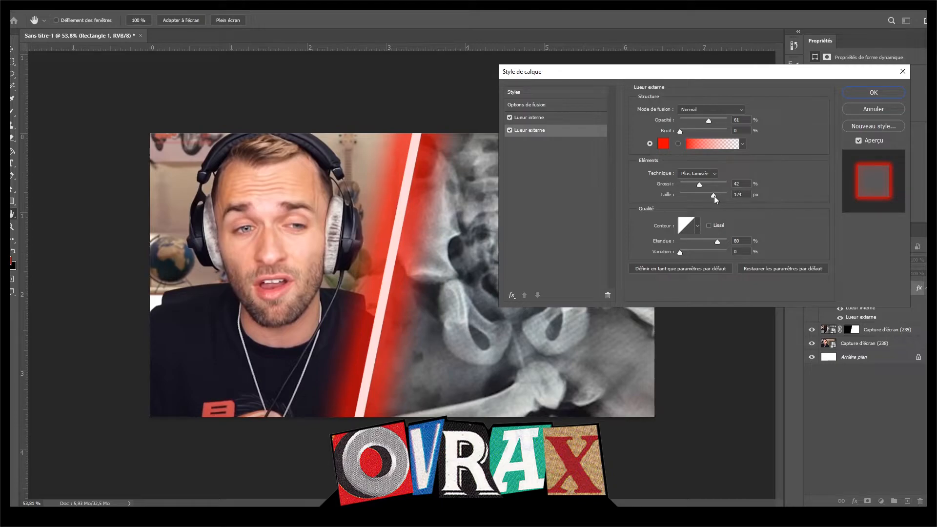
pyautogui.click(874, 93)
pyautogui.scroll(-2, 451, 306)
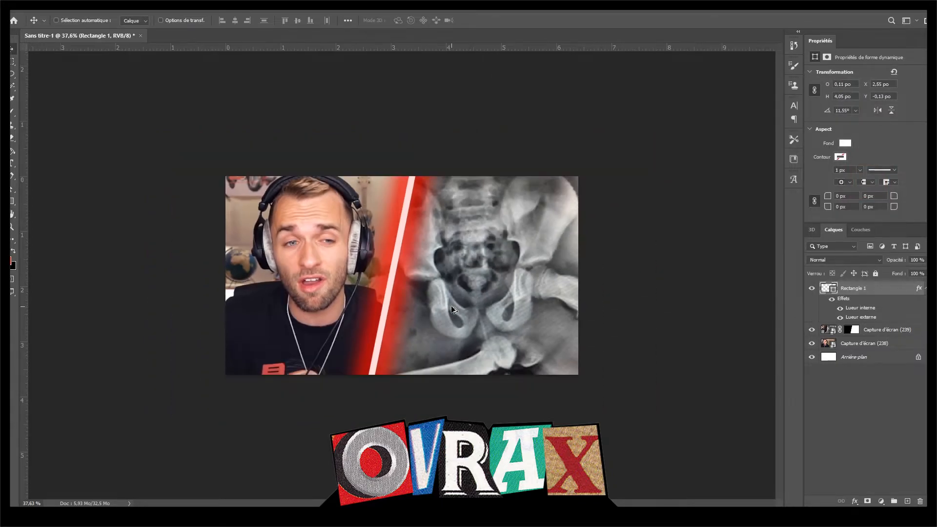
pyautogui.scroll(3, 444, 332)
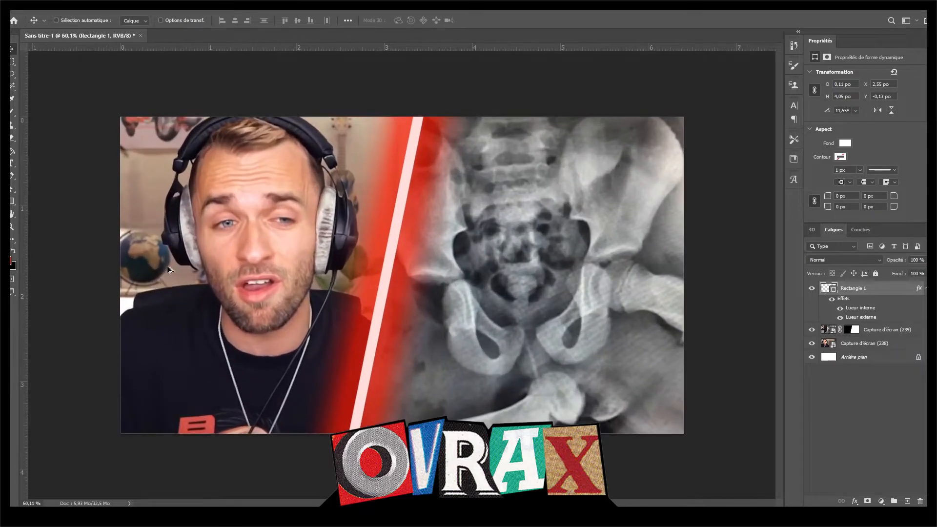
# Create a new empty layer directly above Capture d'écran (238) and ready the Brush tool.
pyautogui.click(12, 114)
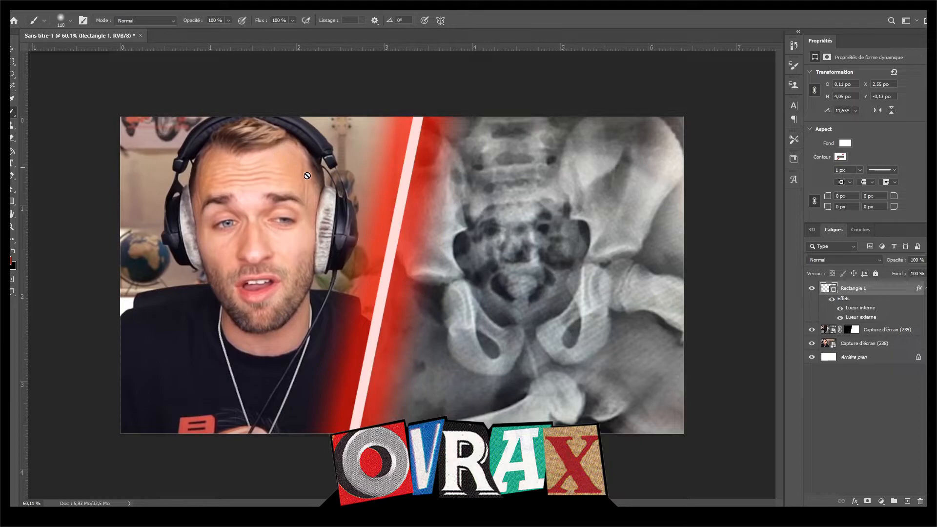
pyautogui.click(874, 344)
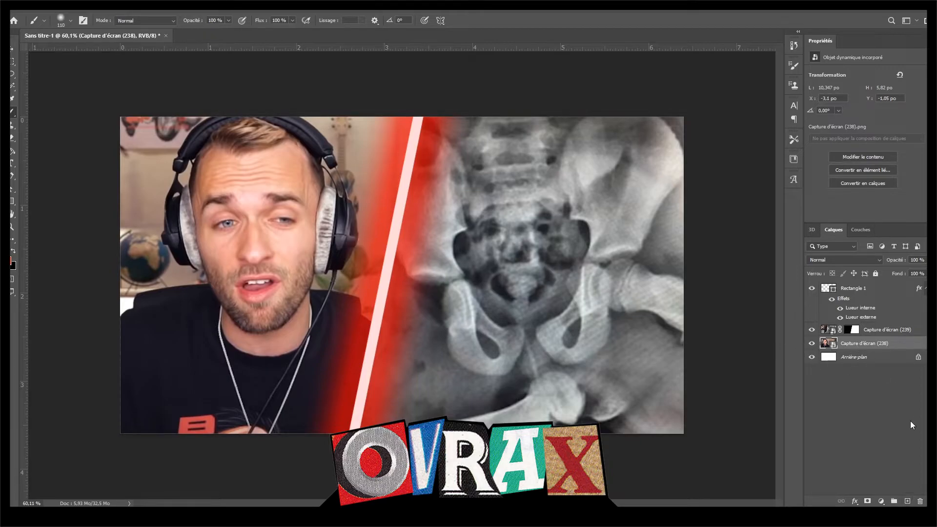
pyautogui.click(907, 501)
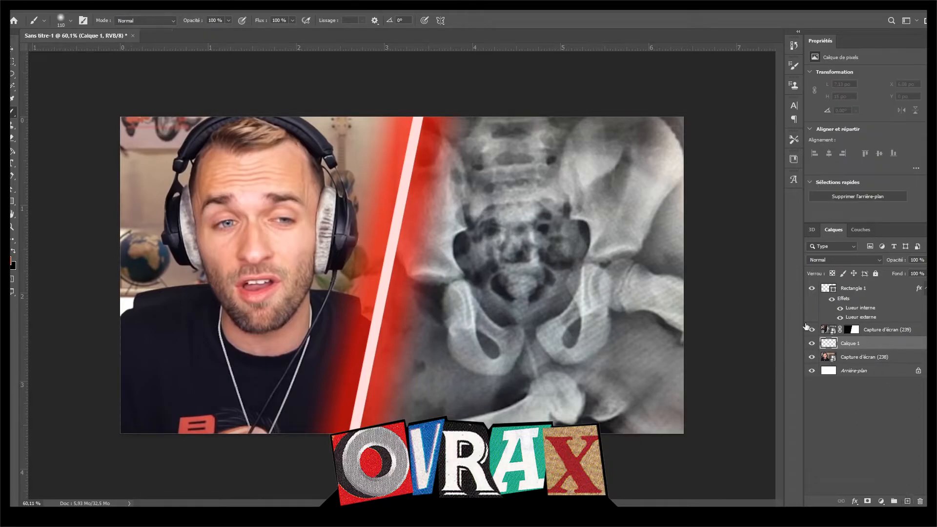
pyautogui.moveTo(207, 183)
pyautogui.keyDown('alt'); pyautogui.mouseDown()
pyautogui.moveTo(250, 185)
pyautogui.moveTo(208, 200)
pyautogui.moveTo(222, 200)
pyautogui.mouseUp(); pyautogui.keyUp('alt')
pyautogui.moveTo(337, 302)
pyautogui.keyDown('alt'); pyautogui.mouseDown()
pyautogui.moveTo(329, 306)
pyautogui.moveTo(343, 307)
pyautogui.mouseUp(); pyautogui.keyUp('alt')
pyautogui.click(270, 142)
pyautogui.moveTo(269, 142)
pyautogui.mouseDown()
pyautogui.moveTo(312, 179)
pyautogui.moveTo(326, 222)
pyautogui.moveTo(305, 291)
pyautogui.mouseUp()
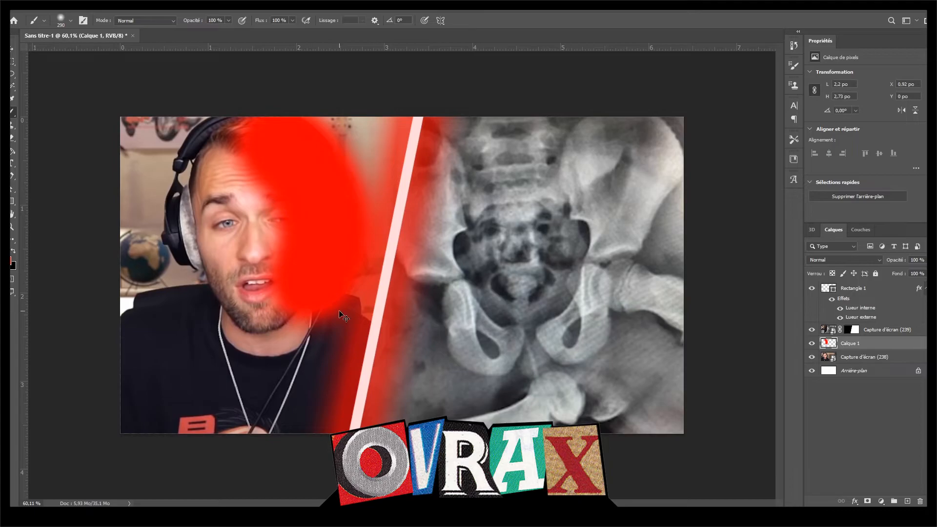
pyautogui.hotkey('ctrl', 'z')
# Paint a red stroke down the divider side of the man with a 160 px brush and apply a 49.8 px Gaussian blur.
pyautogui.keyDown('alt'); pyautogui.moveTo(313, 226); pyautogui.dragTo(300, 228); pyautogui.keyUp('alt')
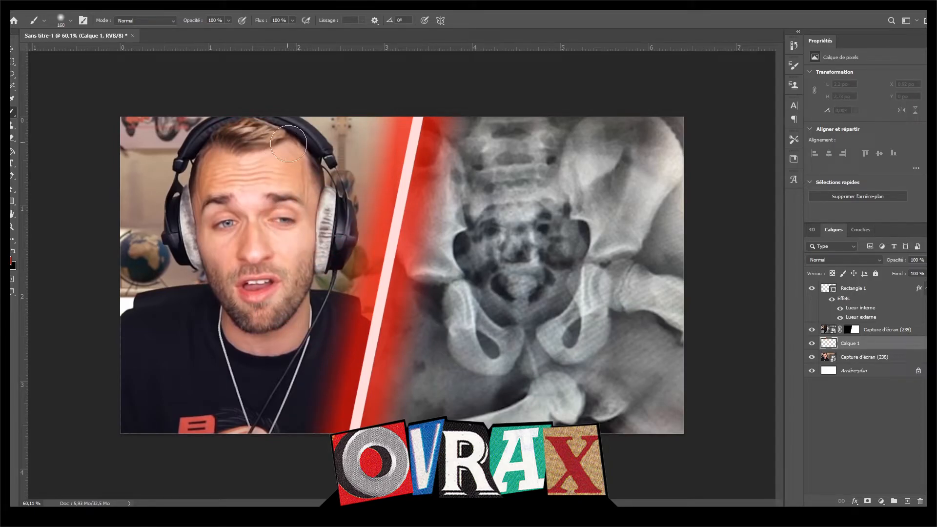
pyautogui.moveTo(284, 130)
pyautogui.mouseDown()
pyautogui.moveTo(306, 157)
pyautogui.moveTo(326, 207)
pyautogui.moveTo(311, 294)
pyautogui.moveTo(332, 378)
pyautogui.moveTo(326, 438)
pyautogui.mouseUp()
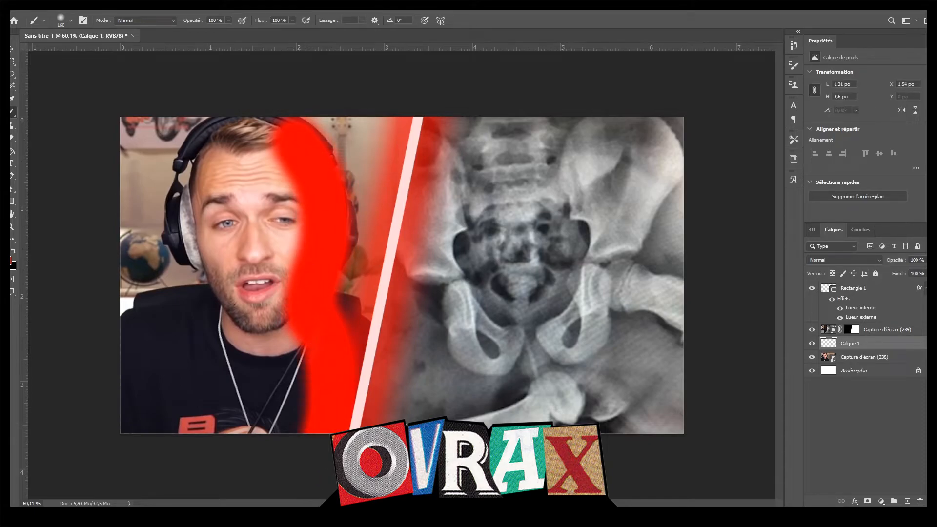
pyautogui.click(164, 5)
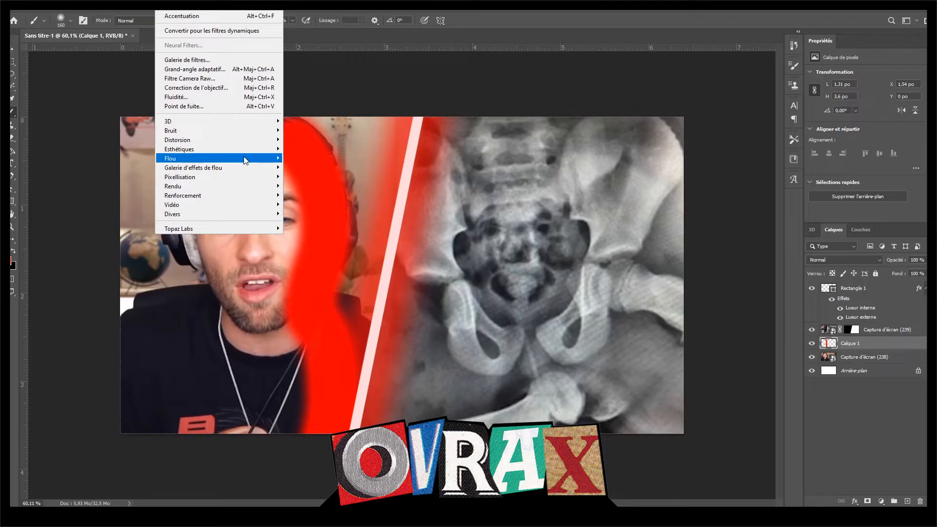
pyautogui.moveTo(241, 159)
pyautogui.click(317, 205)
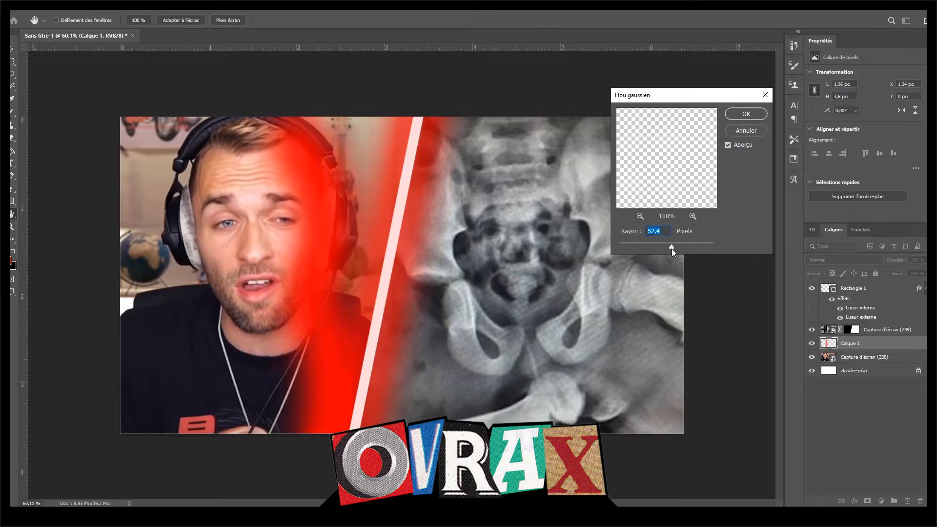
pyautogui.moveTo(671, 248); pyautogui.dragTo(671, 248)
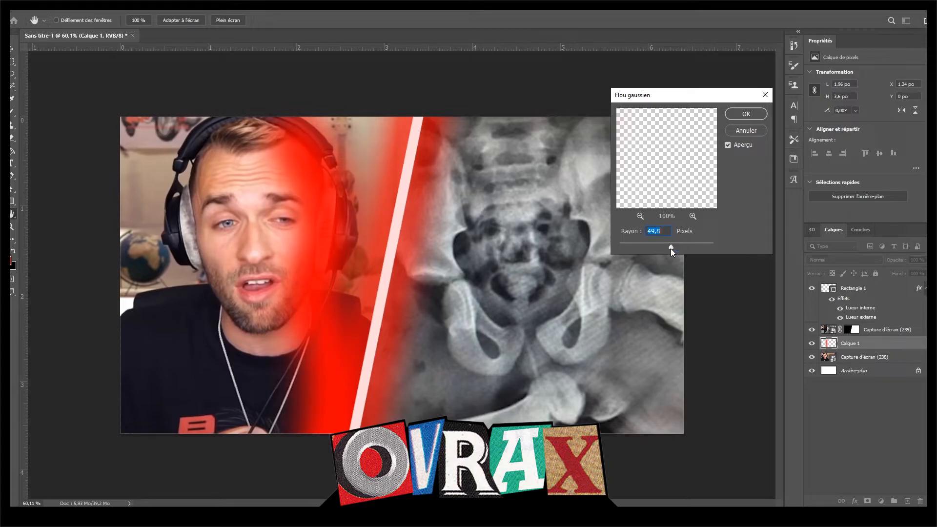
pyautogui.click(745, 115)
# Set the blurred red layer's blend mode to Incrustation and its opacity to 67%.
pyautogui.click(831, 260)
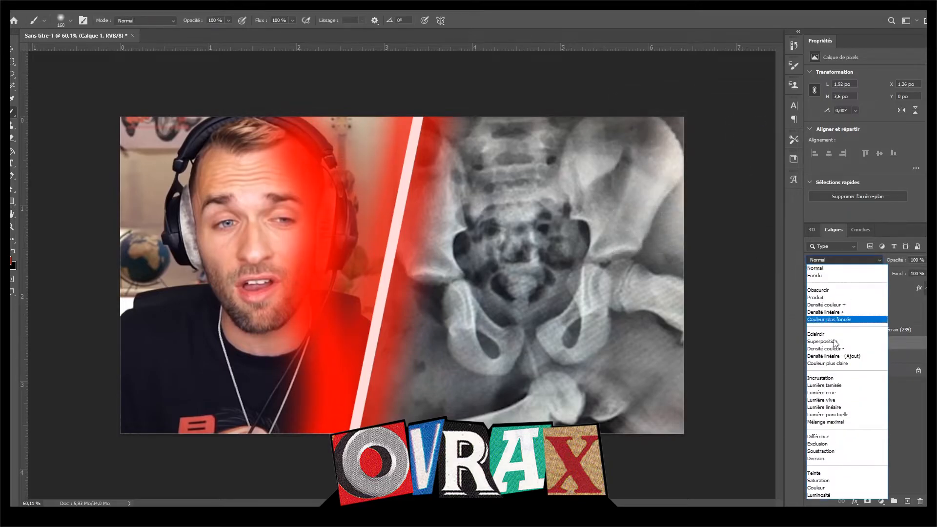
pyautogui.click(831, 378)
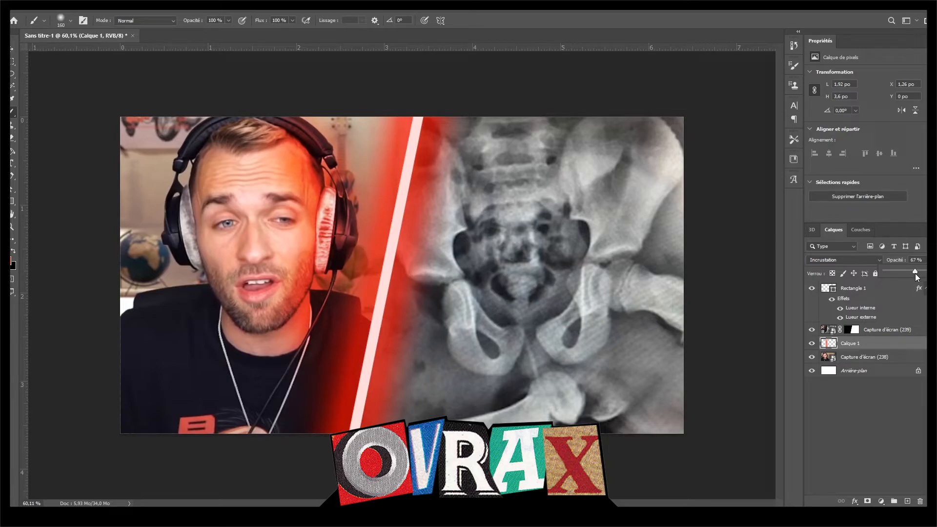
pyautogui.click(874, 345)
# Add a red solid colour fill layer above Calque 1, blended as Lumière tamisée at 13% opacity.
pyautogui.click(882, 501)
pyautogui.click(840, 328)
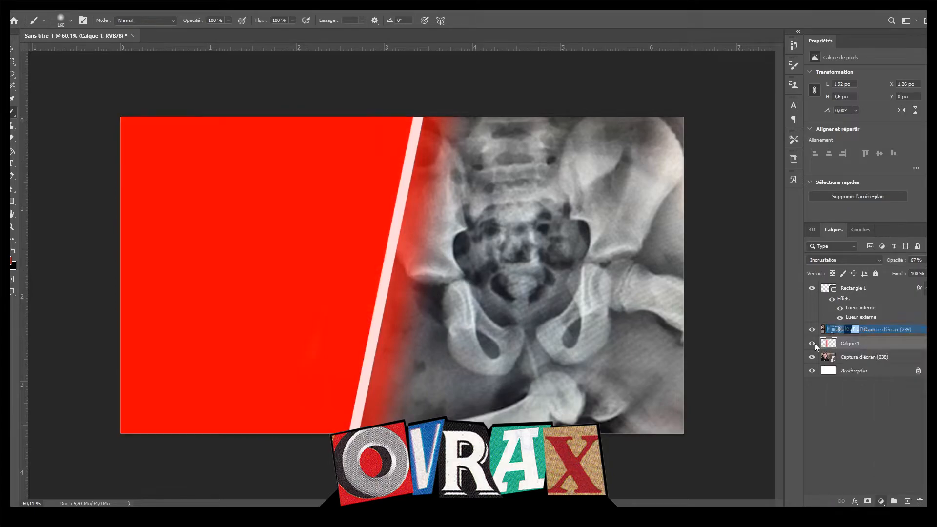
pyautogui.click(803, 133)
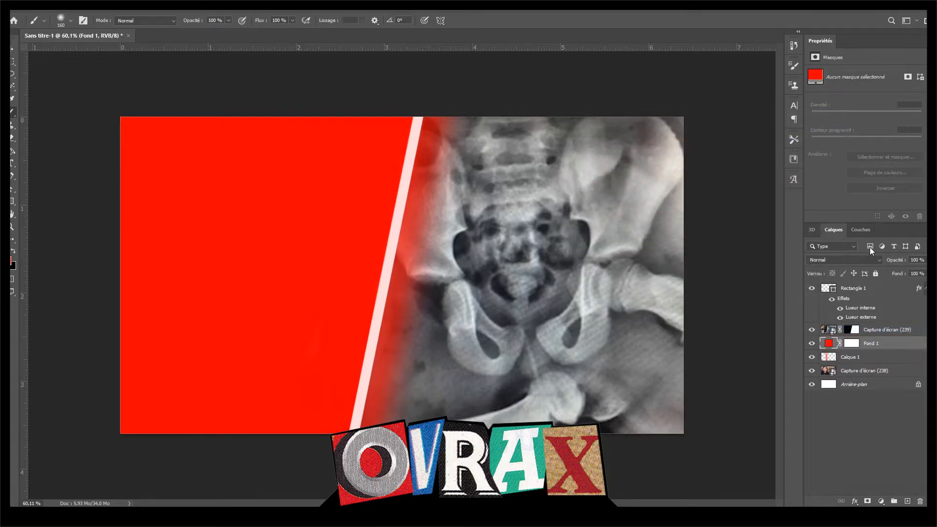
pyautogui.click(864, 260)
pyautogui.click(830, 387)
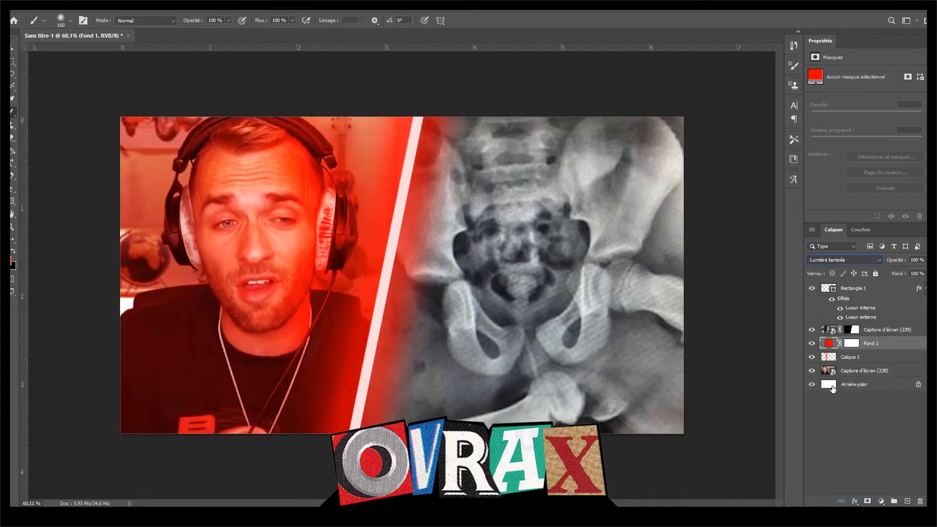
pyautogui.click(930, 260)
pyautogui.moveTo(891, 272); pyautogui.dragTo(889, 272)
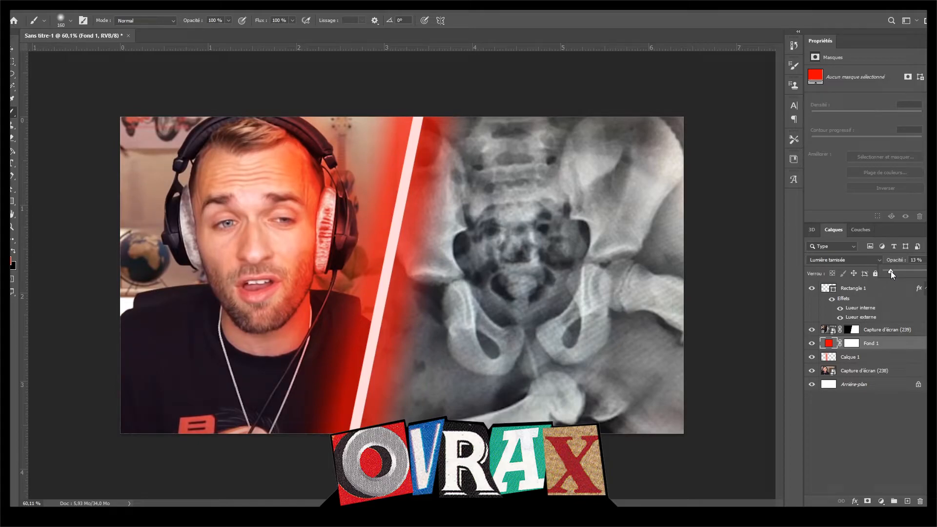
# Sharpen the Capture d'écran (238) layer with the Accentuation filter at 24% gain, 138,6 px radius and threshold 0.
pyautogui.click(11, 49)
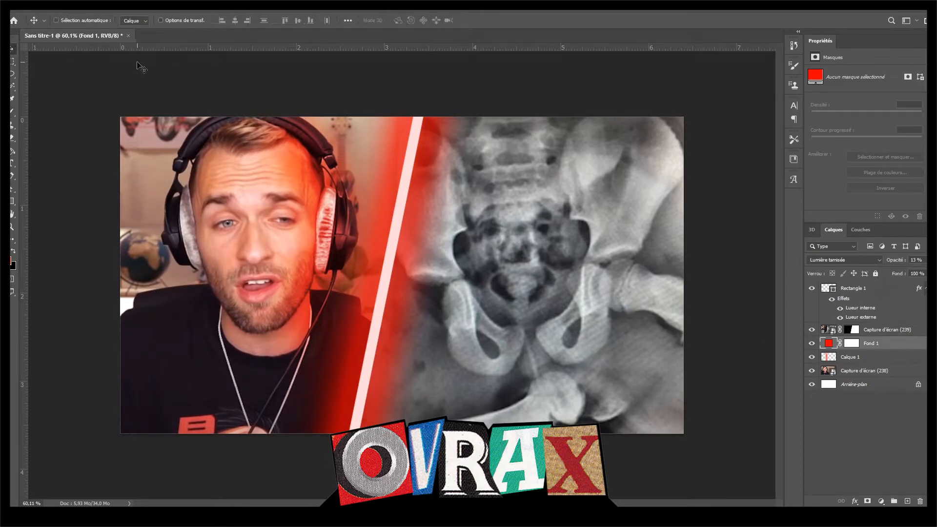
pyautogui.scroll(-2, 426, 315)
pyautogui.scroll(2, 426, 315)
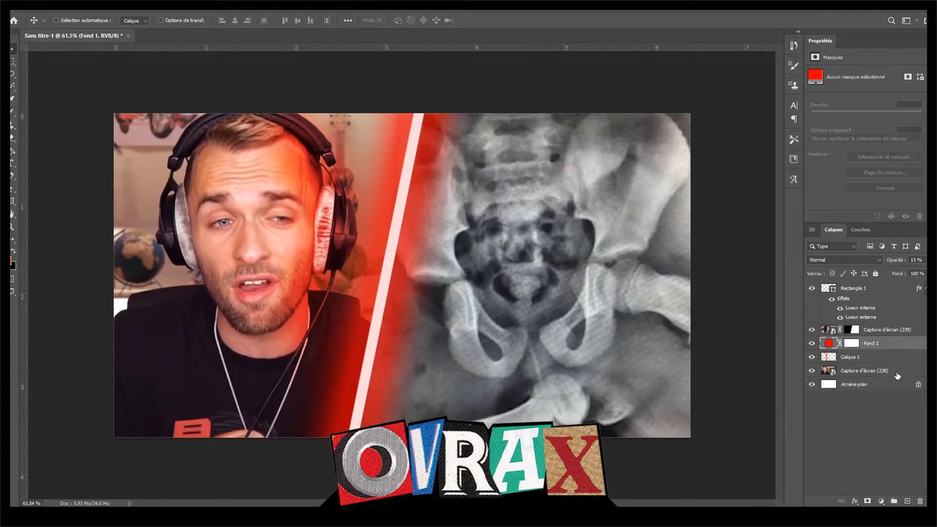
pyautogui.click(864, 370)
pyautogui.scroll(1, 493, 359)
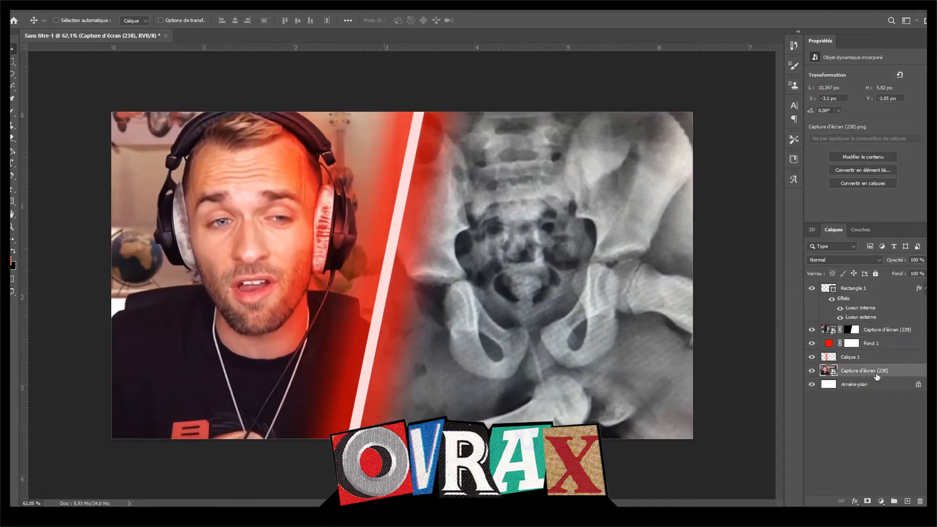
pyautogui.scroll(-2, 408, 304)
pyautogui.scroll(1, 407, 305)
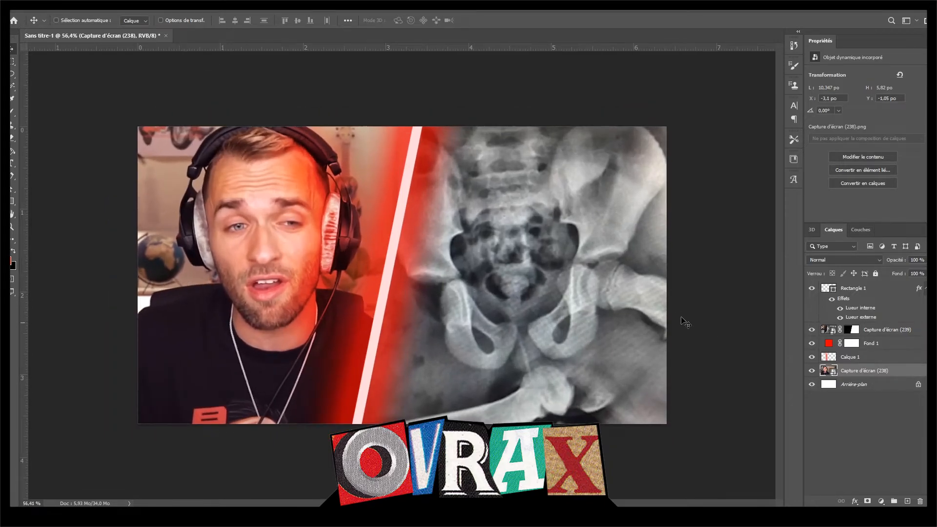
pyautogui.click(165, 6)
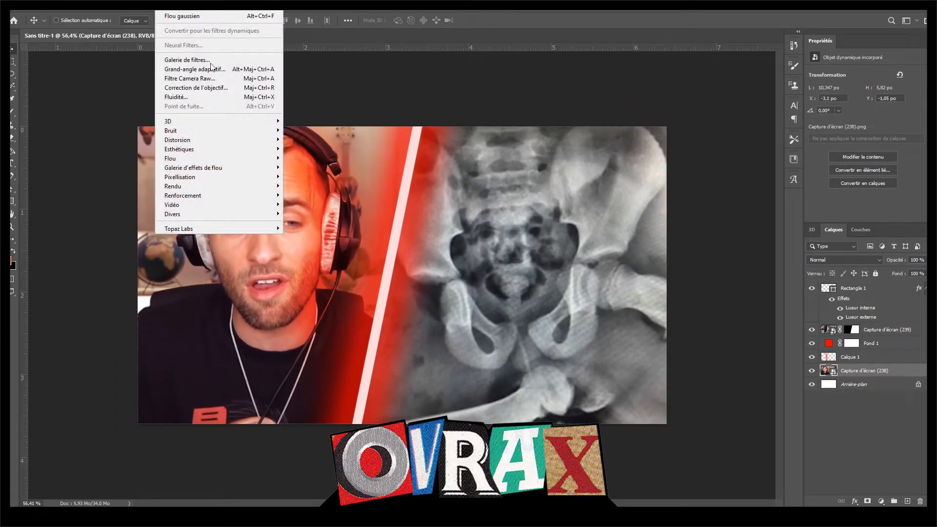
pyautogui.moveTo(240, 196)
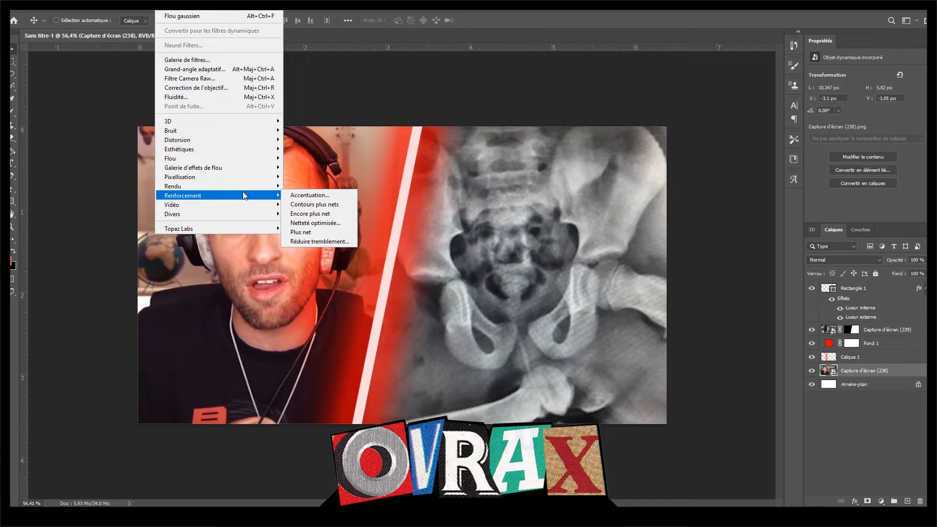
pyautogui.click(301, 196)
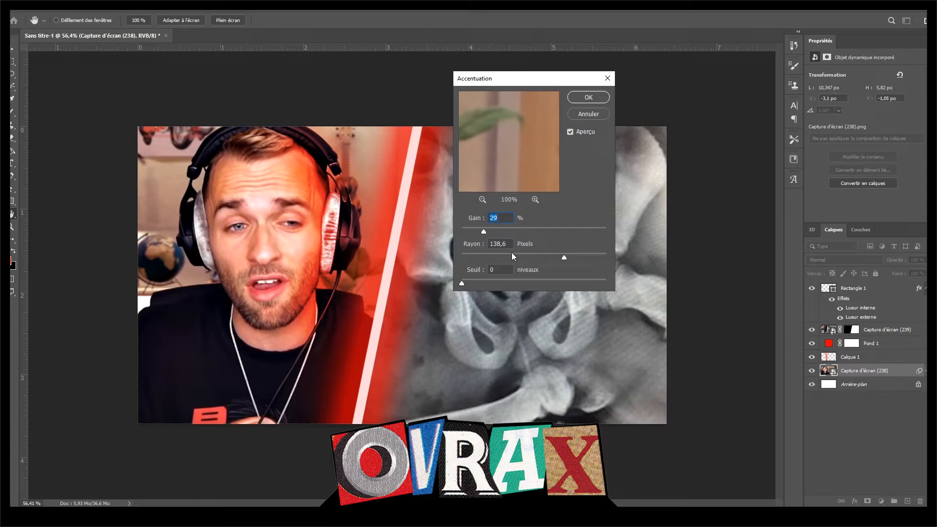
pyautogui.moveTo(497, 232); pyautogui.dragTo(506, 232)
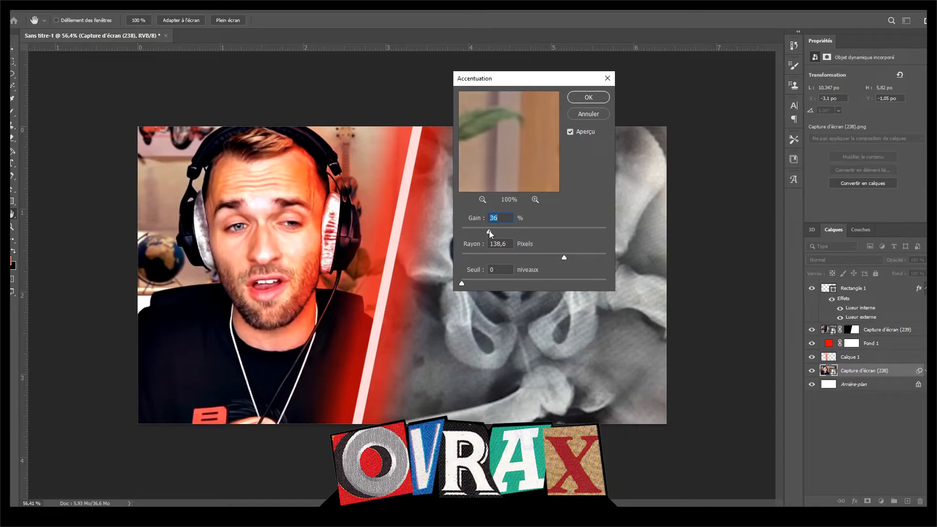
pyautogui.moveTo(489, 230); pyautogui.dragTo(478, 231)
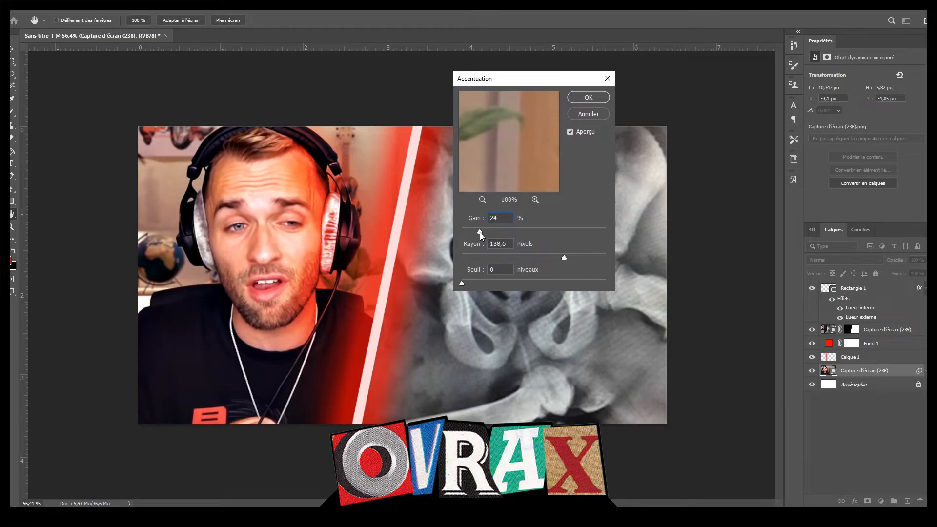
pyautogui.click(581, 99)
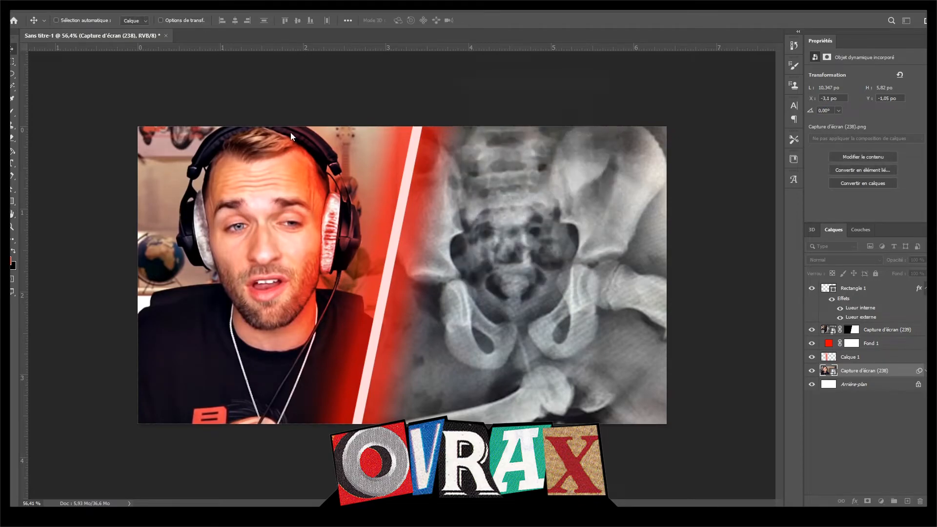
# Collapse the effects list of Rectangle 1 and stamp all visible layers into a new merged layer directly above it.
pyautogui.scroll(-5, 416, 270)
pyautogui.scroll(5, 416, 270)
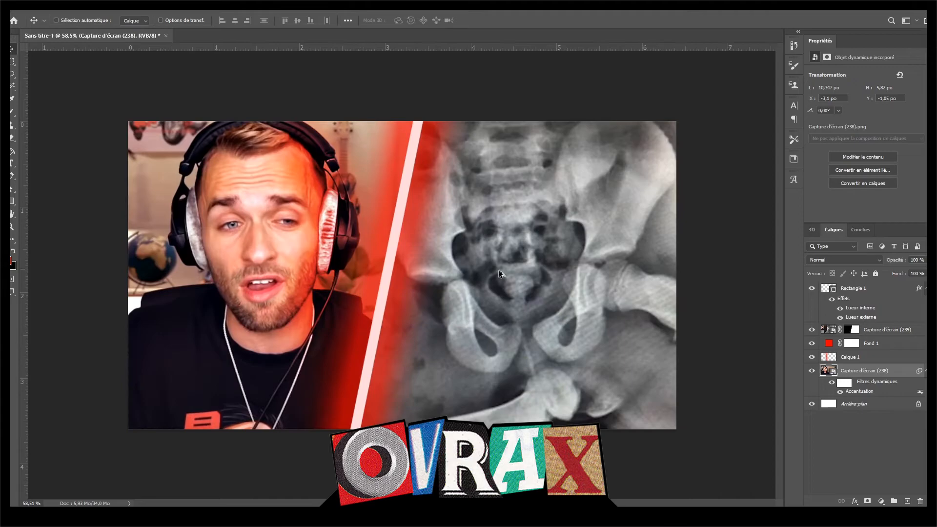
pyautogui.click(876, 291)
pyautogui.click(924, 289)
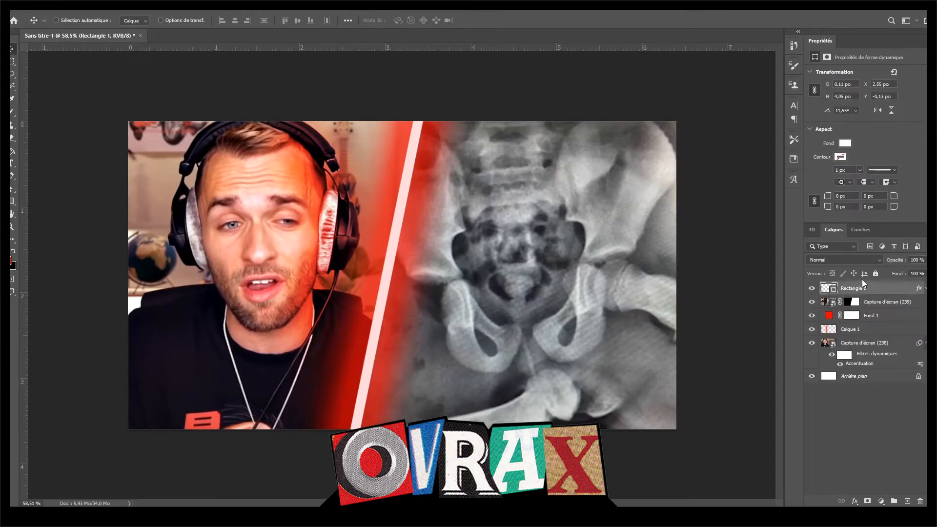
pyautogui.press('ctrl')
pyautogui.hotkey('ctrl', 'shift', 'alt', 'e')
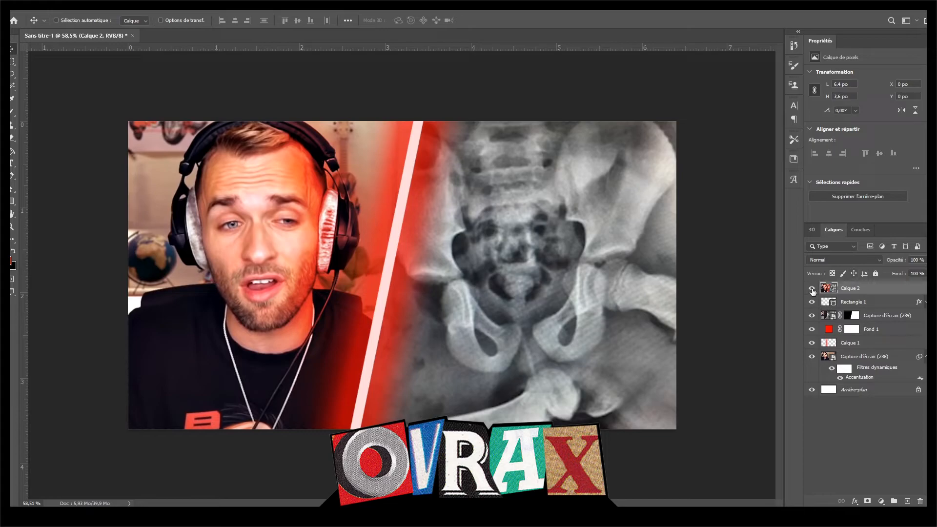
# Apply a Passe-haut filter with a 2,1 px radius to the merged layer and set its blend mode to Incrustation.
pyautogui.click(165, 6)
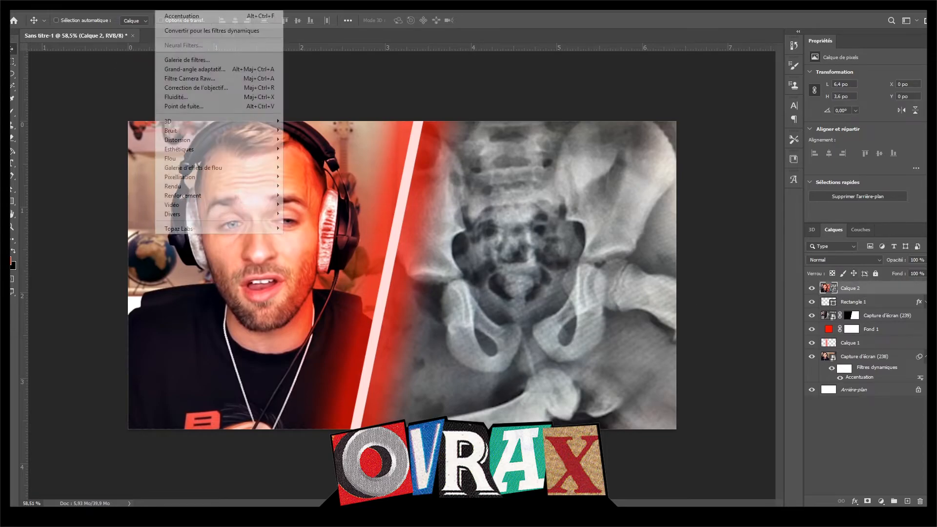
pyautogui.moveTo(246, 215)
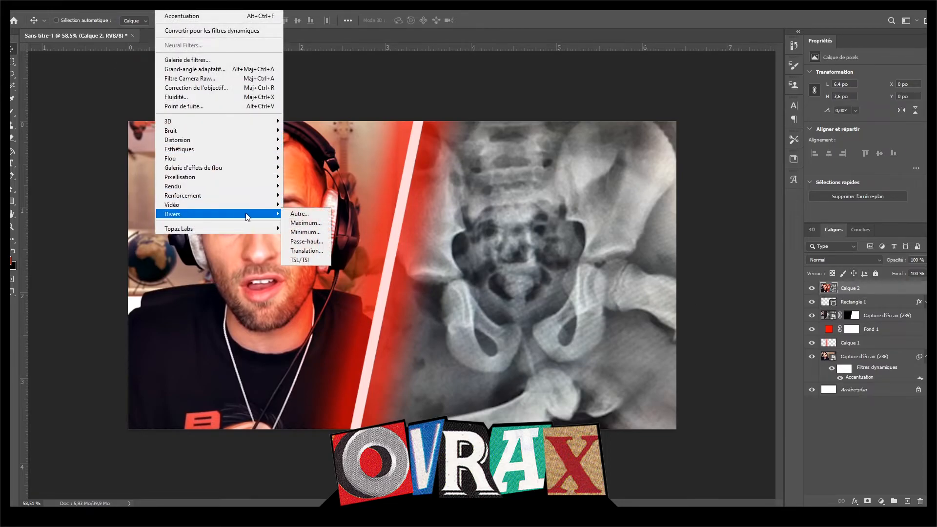
pyautogui.click(308, 241)
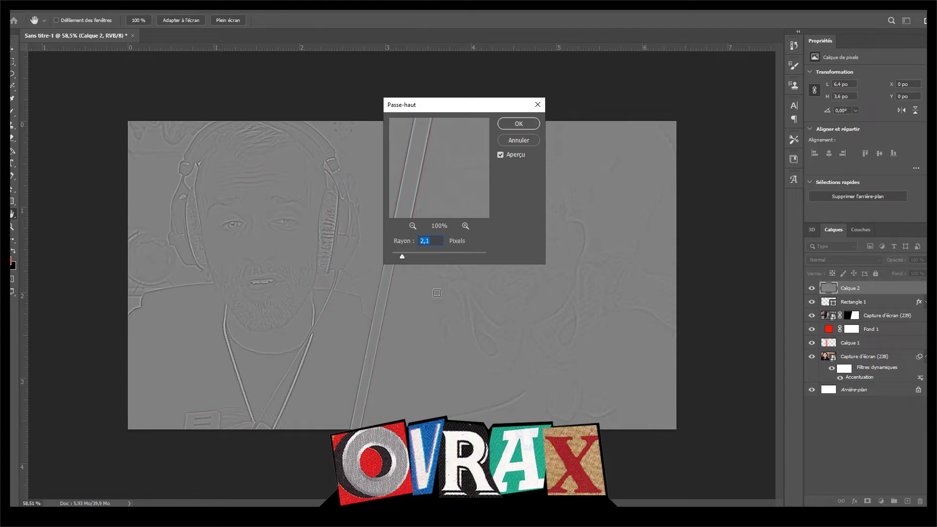
pyautogui.click(519, 123)
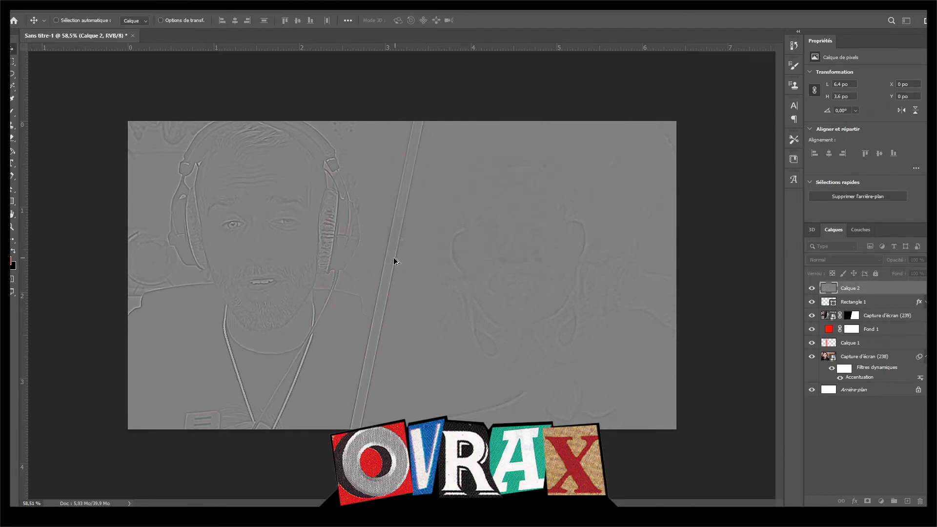
pyautogui.scroll(-1, 388, 262)
pyautogui.click(824, 262)
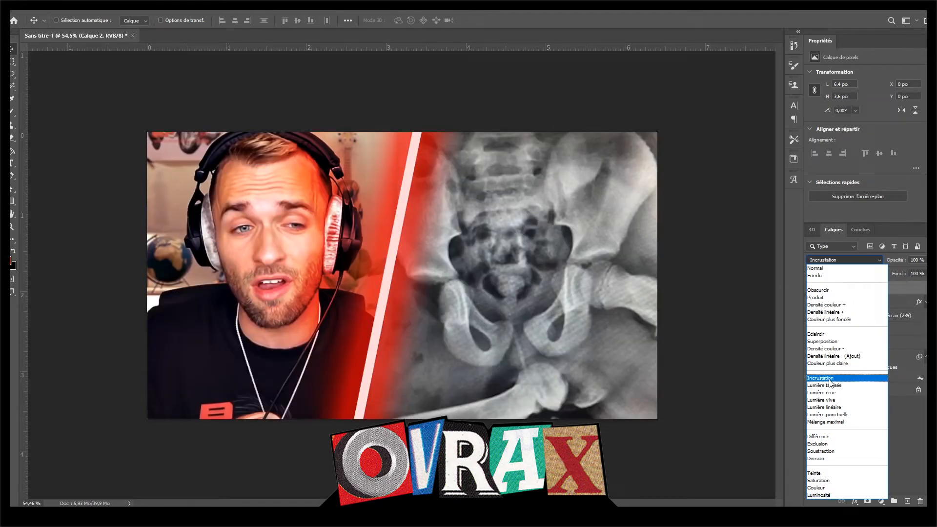
pyautogui.click(830, 382)
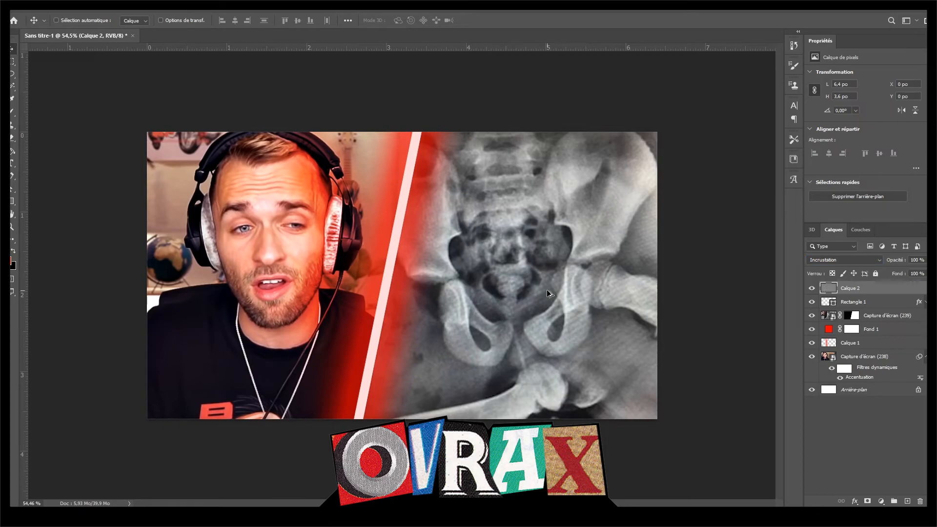
# Compare the thumbnail with and without the high-pass layer, examining the sharpening up close and the overall composition.
pyautogui.scroll(1, 547, 293)
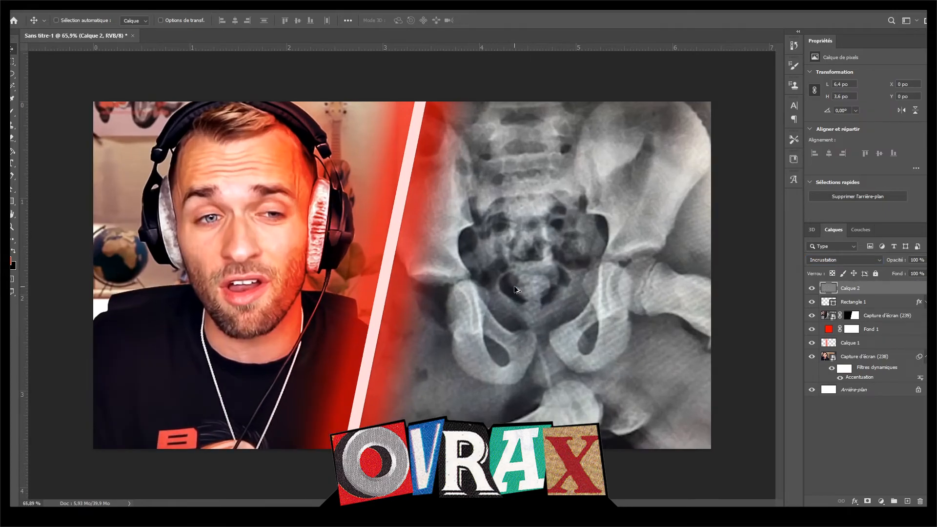
pyautogui.scroll(3, 277, 229)
pyautogui.scroll(2, 198, 186)
pyautogui.click(812, 288)
pyautogui.click(812, 289)
pyautogui.scroll(-5, 519, 296)
pyautogui.scroll(1, 491, 343)
pyautogui.scroll(-6, 491, 343)
pyautogui.scroll(5, 488, 342)
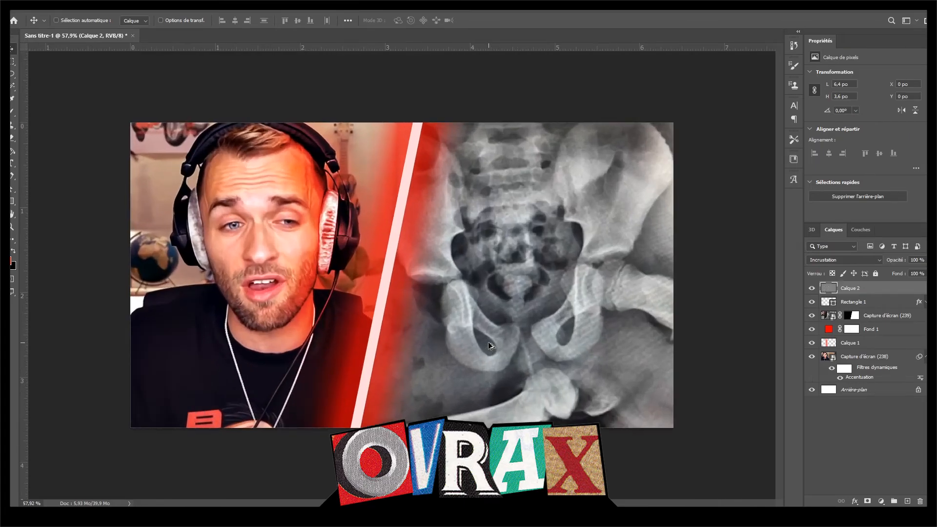
pyautogui.scroll(-2, 488, 342)
pyautogui.scroll(2, 488, 342)
pyautogui.scroll(-2, 488, 342)
pyautogui.scroll(1, 488, 342)
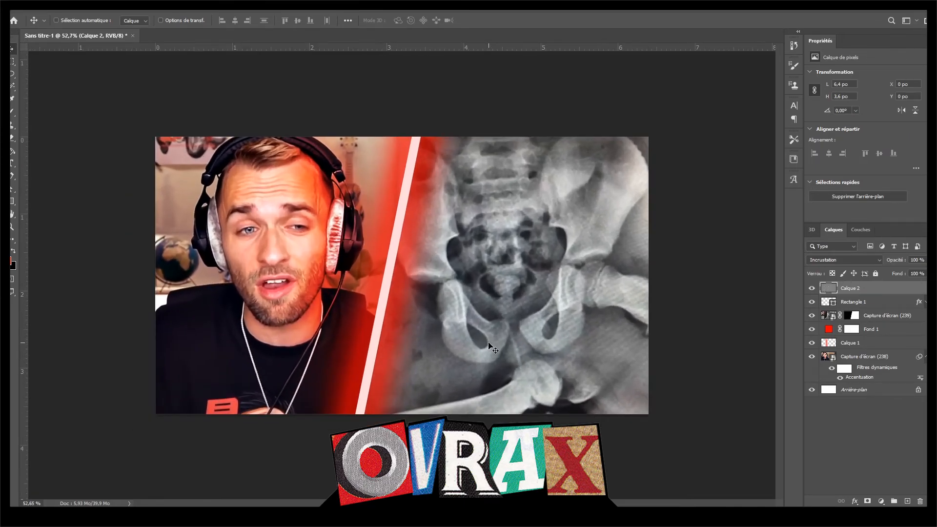